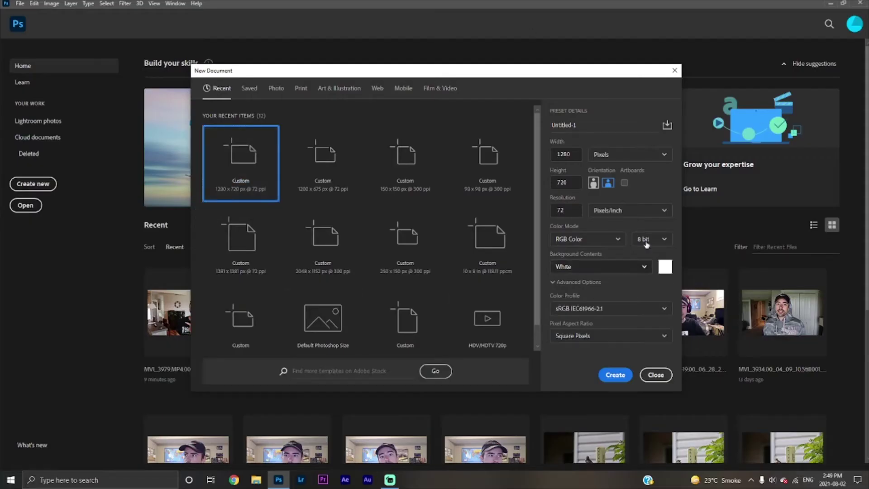
Create a 1280 x 720 px document at 72 ppi with a white background and convert the Background into an editable Layer 0.
{"action": "left_click", "coordinate": [616, 375]}
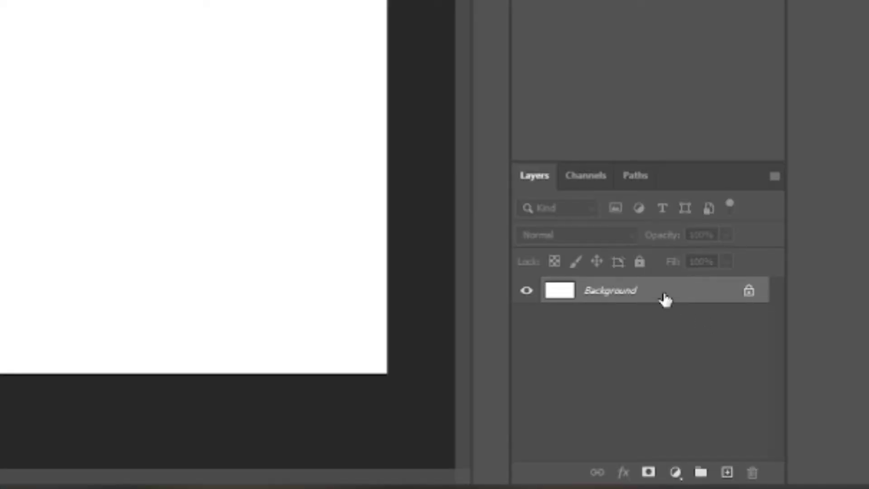
{"action": "double_click", "coordinate": [664, 295]}
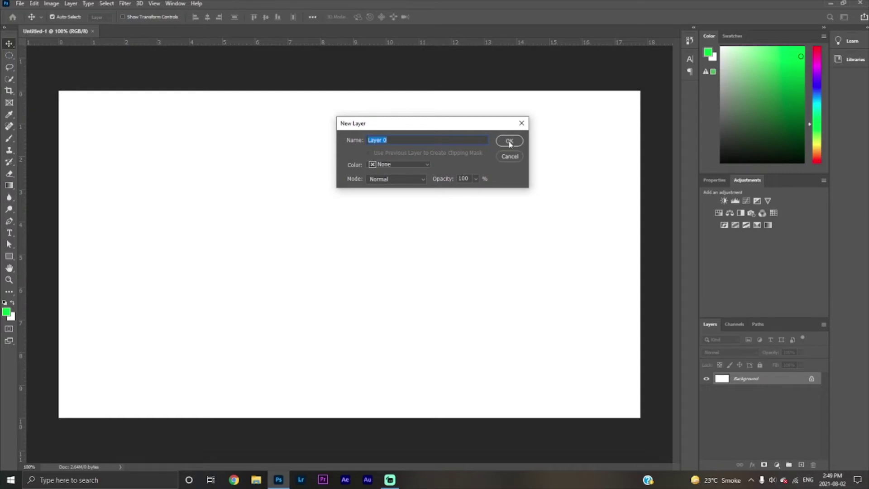
{"action": "left_click", "coordinate": [509, 141]}
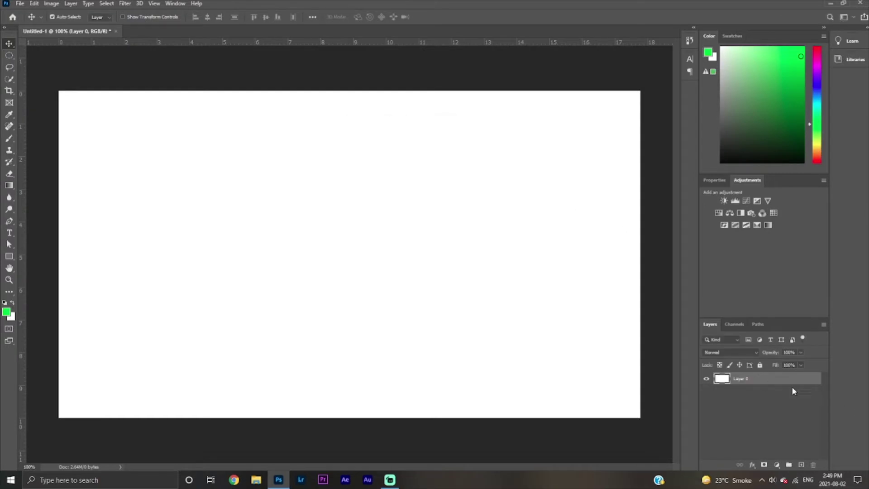
Bring the "los santos background" image from Pictures > Thumbnails > PICS into the blank document.
{"action": "left_click", "coordinate": [256, 480]}
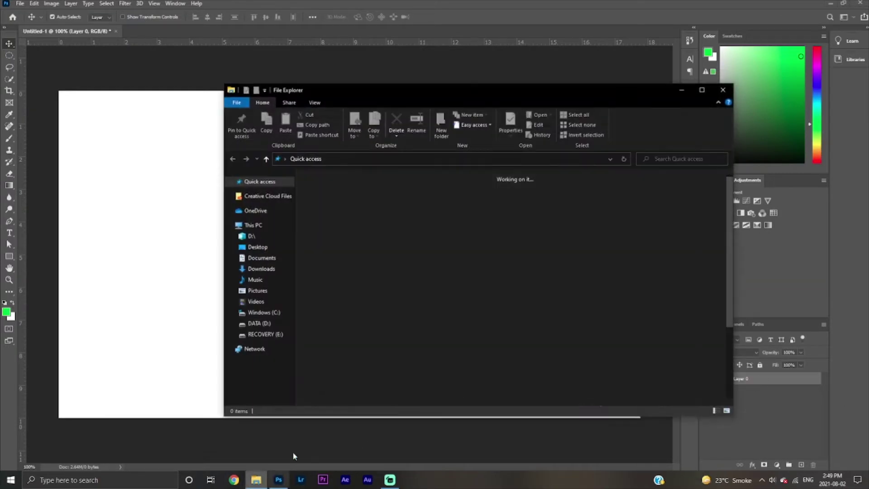
{"action": "left_click", "coordinate": [272, 292]}
{"action": "scroll", "coordinate": [357, 344], "scroll_direction": "down", "scroll_amount": 5}
{"action": "double_click", "coordinate": [358, 386]}
{"action": "double_click", "coordinate": [397, 206]}
{"action": "scroll", "coordinate": [401, 208], "scroll_direction": "down", "scroll_amount": 5}
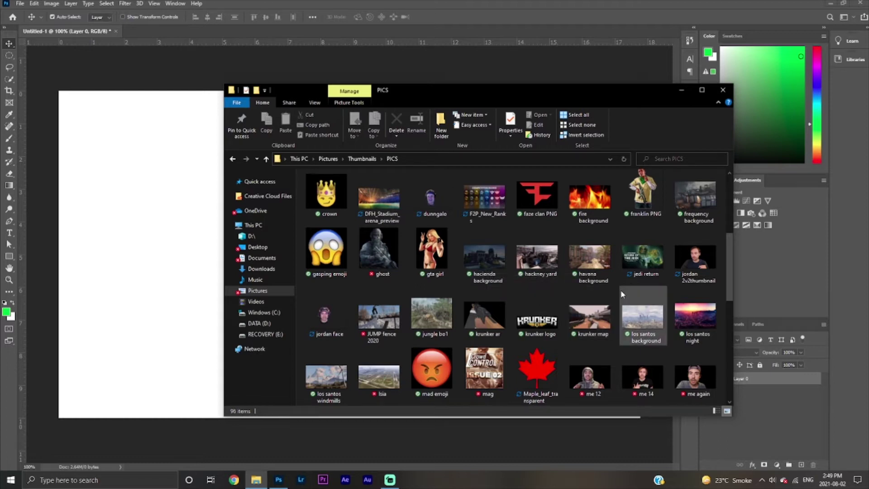
{"action": "left_click", "coordinate": [638, 310]}
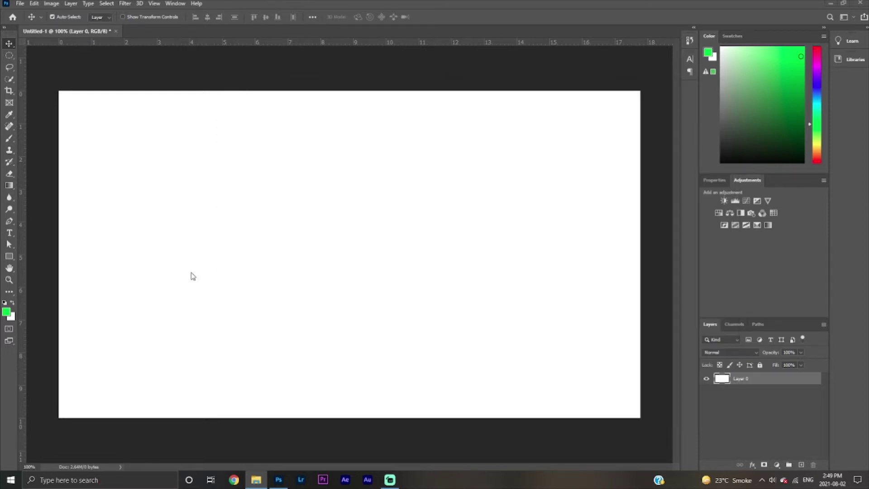
{"action": "left_click", "coordinate": [191, 275]}
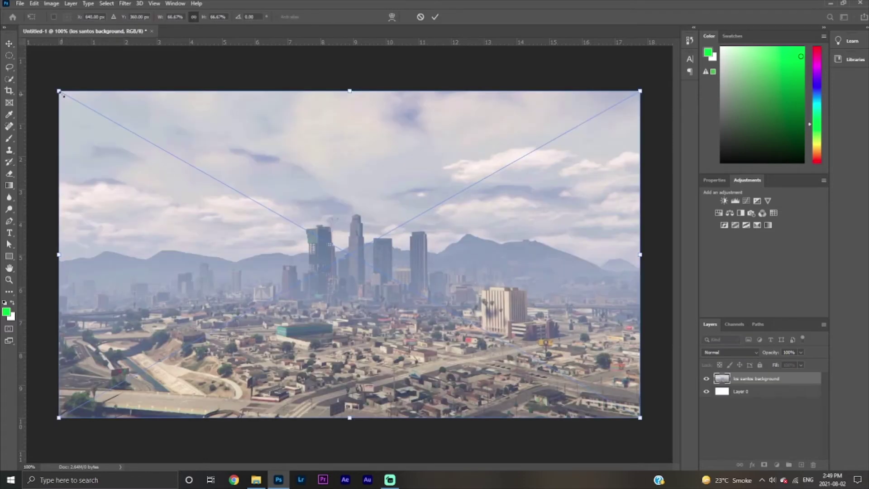
Enlarge the placed city image to about 72% scale so it extends past all canvas edges, and commit the transform.
{"action": "left_click_drag", "start_coordinate": [63, 95], "coordinate": [25, 71]}
{"action": "left_click_drag", "start_coordinate": [639, 417], "coordinate": [652, 427]}
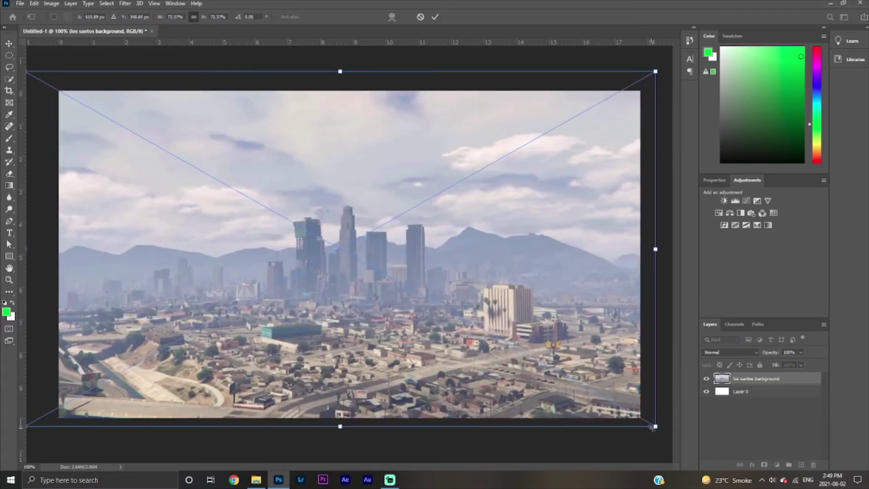
{"action": "left_click", "coordinate": [435, 17]}
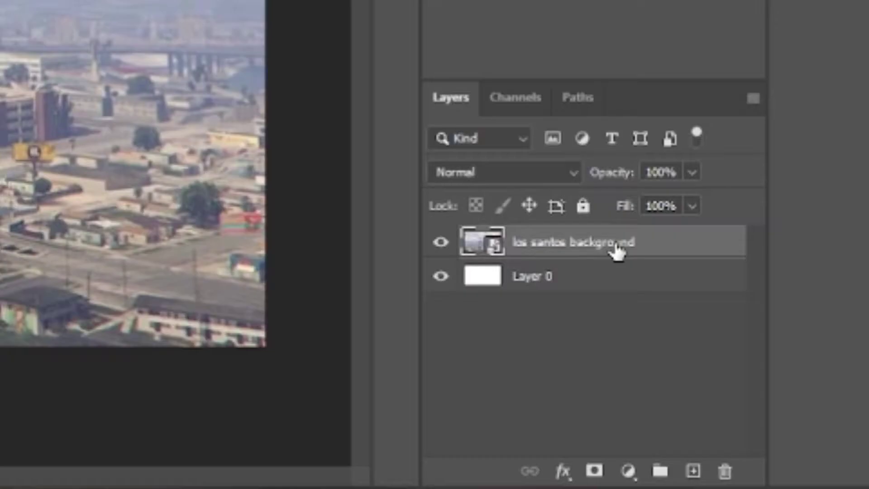
Duplicate the "los santos background" layer and apply a Gaussian Blur with a 4.0 pixel radius to the copy.
{"action": "left_click_drag", "start_coordinate": [773, 381], "coordinate": [774, 381]}
{"action": "left_click_drag", "start_coordinate": [619, 250], "coordinate": [698, 479]}
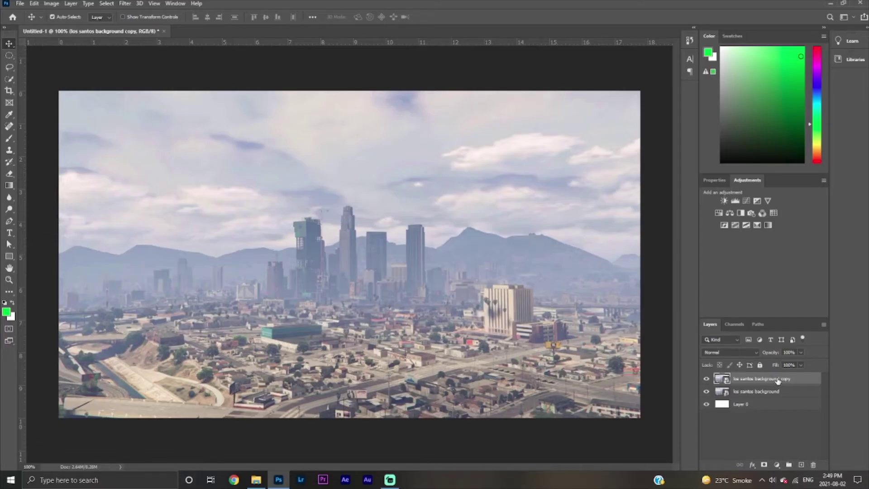
{"action": "left_click", "coordinate": [125, 3]}
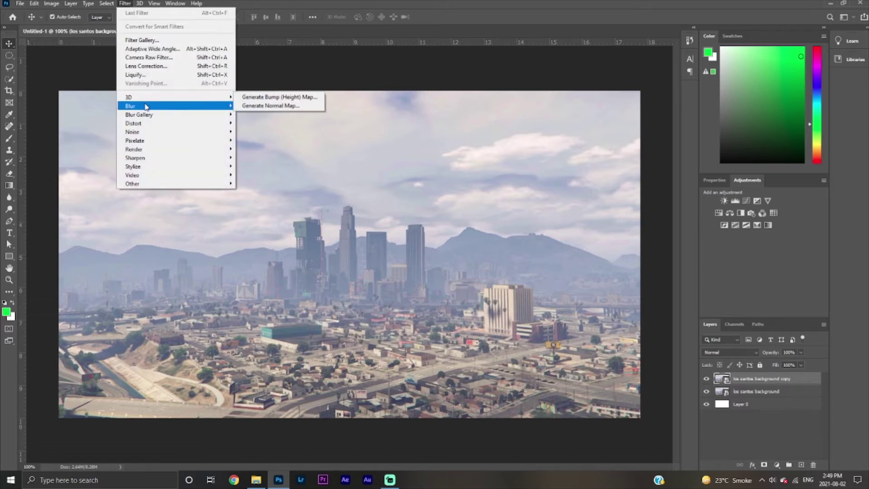
{"action": "mouse_move", "coordinate": [147, 105]}
{"action": "left_click", "coordinate": [265, 139]}
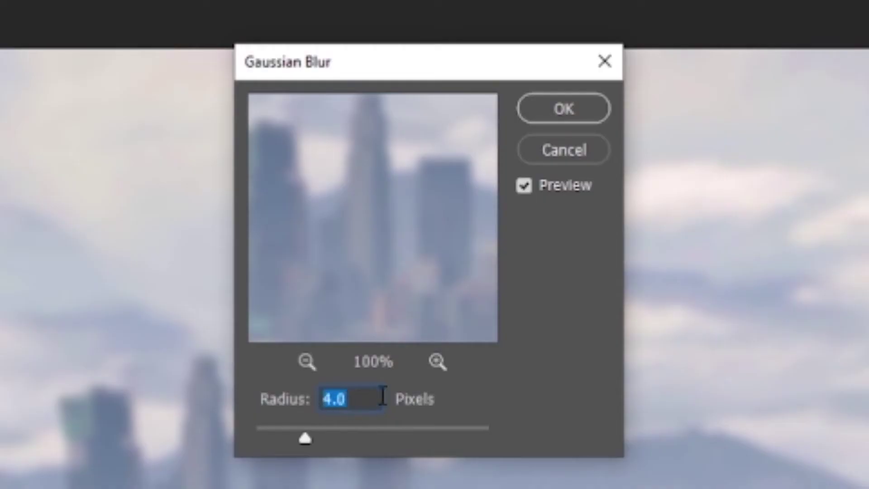
{"action": "left_click", "coordinate": [556, 116]}
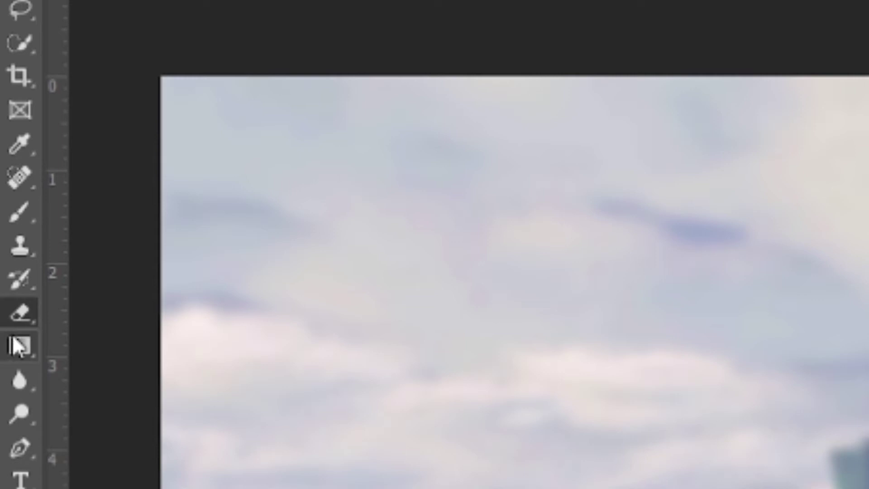
Rasterize the blurred copy and erase its central area over the skyscrapers and the houses in front of them.
{"action": "left_click", "coordinate": [397, 211]}
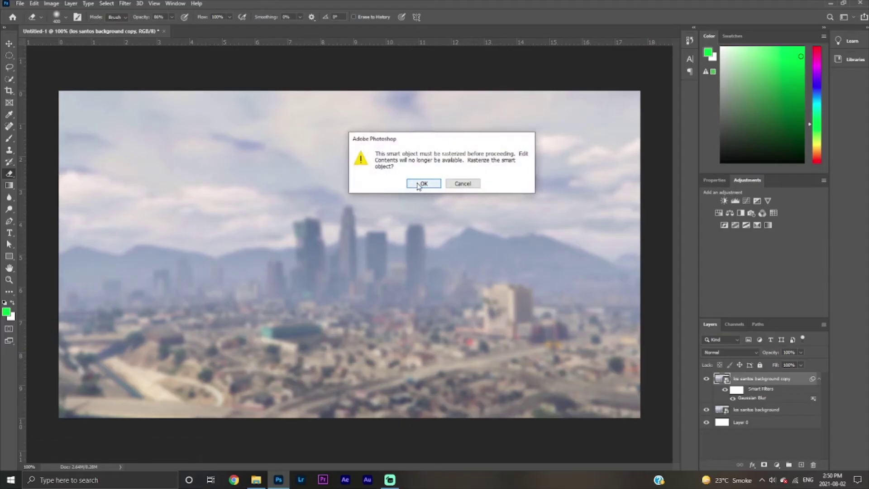
{"action": "left_click", "coordinate": [422, 183]}
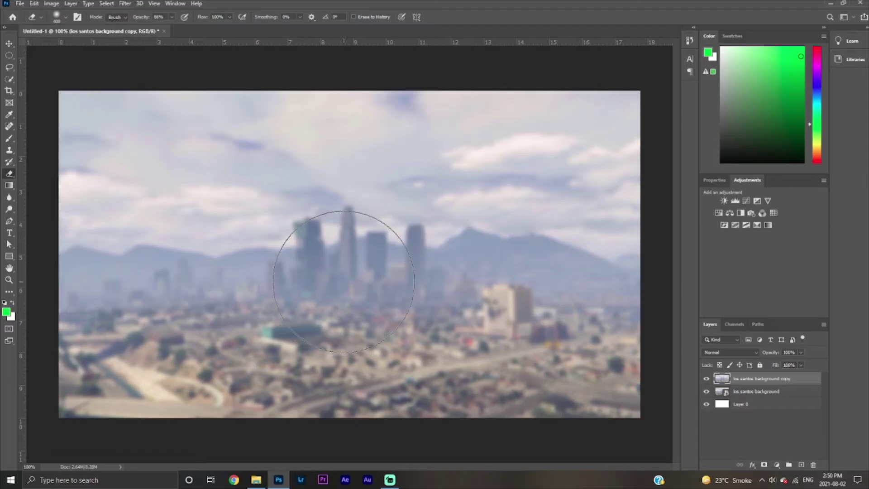
{"action": "mouse_move", "coordinate": [339, 270]}
{"action": "left_mouse_down"}
{"action": "mouse_move", "coordinate": [349, 256]}
{"action": "mouse_move", "coordinate": [327, 249]}
{"action": "mouse_move", "coordinate": [413, 285]}
{"action": "mouse_move", "coordinate": [300, 249]}
{"action": "mouse_move", "coordinate": [395, 285]}
{"action": "mouse_move", "coordinate": [297, 221]}
{"action": "mouse_move", "coordinate": [413, 310]}
{"action": "mouse_move", "coordinate": [368, 216]}
{"action": "mouse_move", "coordinate": [308, 321]}
{"action": "mouse_move", "coordinate": [346, 316]}
{"action": "mouse_move", "coordinate": [454, 267]}
{"action": "mouse_move", "coordinate": [267, 338]}
{"action": "mouse_move", "coordinate": [279, 235]}
{"action": "mouse_move", "coordinate": [403, 300]}
{"action": "mouse_move", "coordinate": [216, 226]}
{"action": "mouse_move", "coordinate": [354, 233]}
{"action": "mouse_move", "coordinate": [352, 252]}
{"action": "mouse_move", "coordinate": [408, 275]}
{"action": "mouse_move", "coordinate": [382, 277]}
{"action": "left_mouse_up"}
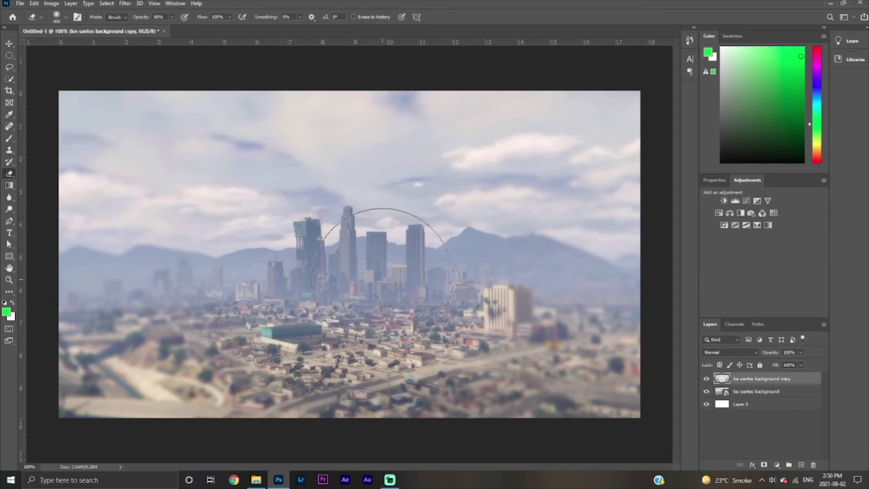
{"action": "left_click", "coordinate": [9, 44]}
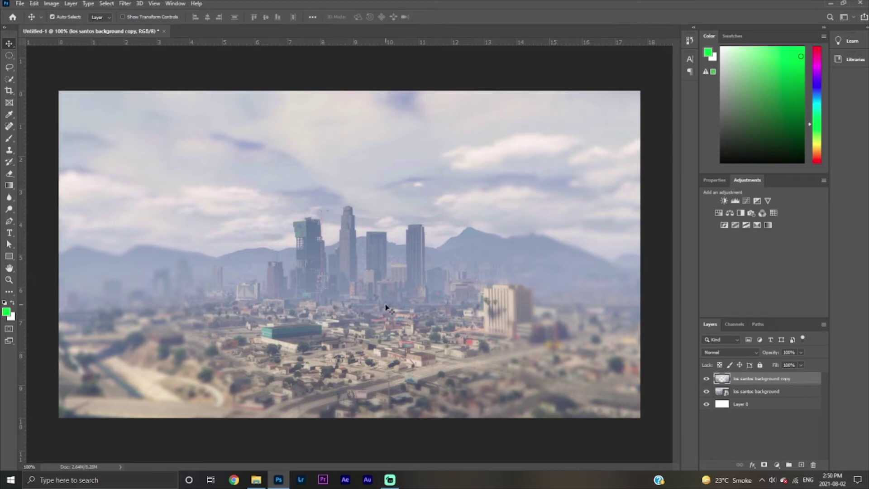
Open the photo MVI_3979.MP4.00_00_46_01.Still001 from Pictures as a separate document and convert its Background into an editable Layer 0.
{"action": "left_click", "coordinate": [256, 479]}
{"action": "left_click", "coordinate": [257, 290]}
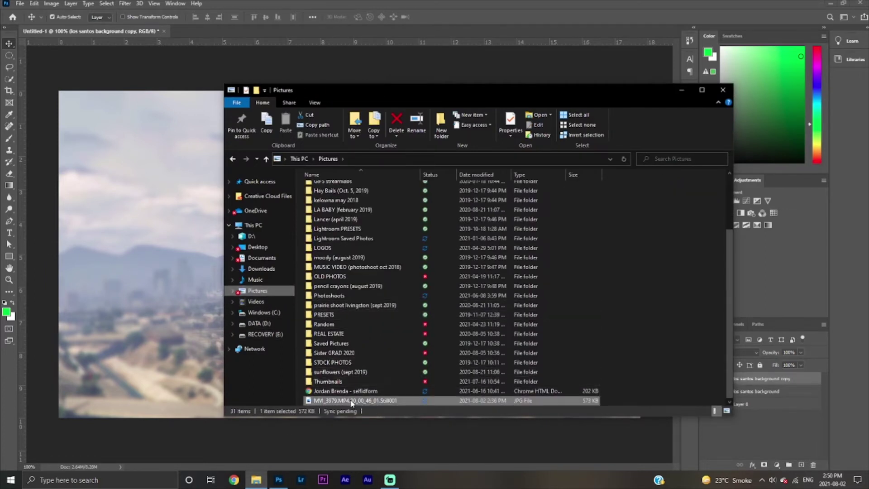
{"action": "left_click", "coordinate": [360, 400]}
{"action": "left_click_drag", "start_coordinate": [216, 31], "coordinate": [215, 32]}
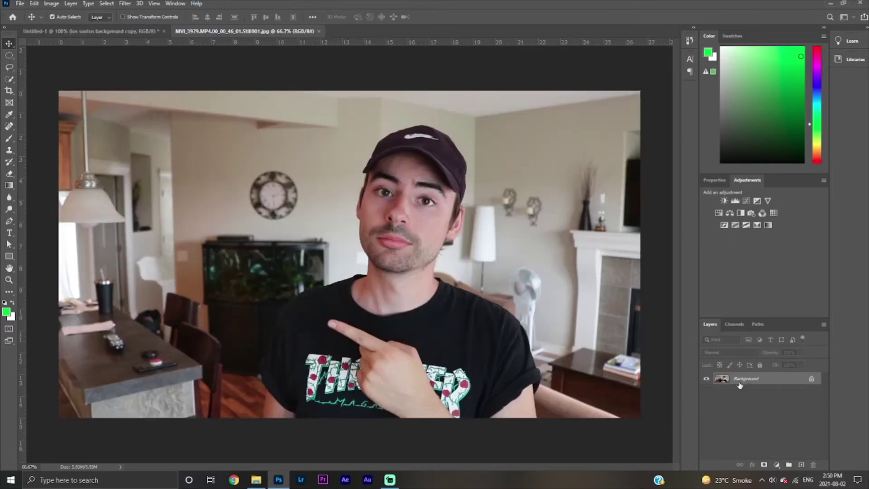
{"action": "double_click", "coordinate": [768, 386]}
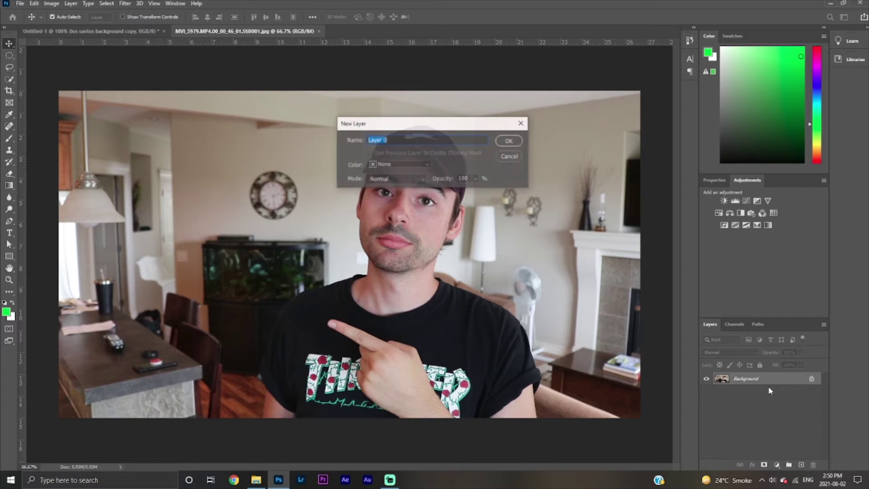
{"action": "left_click", "coordinate": [508, 141]}
Quick-select the wall area around the clock beside the man's head.
{"action": "left_click", "coordinate": [9, 80]}
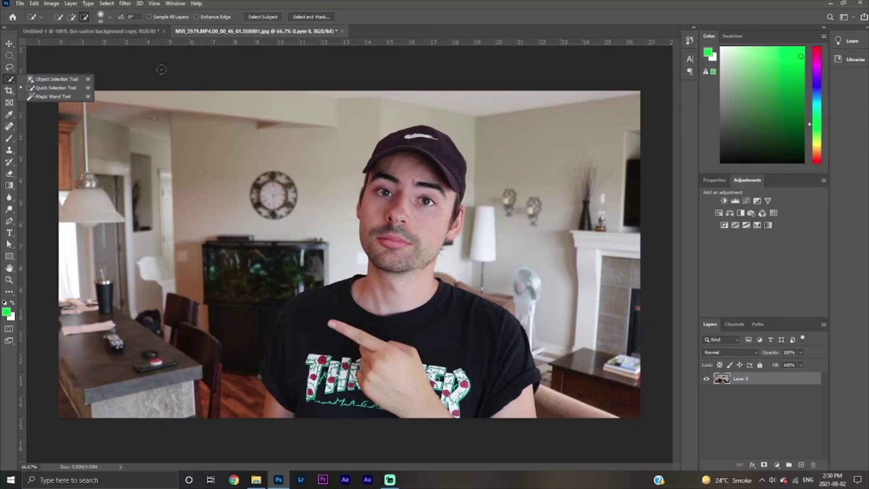
{"action": "left_click", "coordinate": [161, 69]}
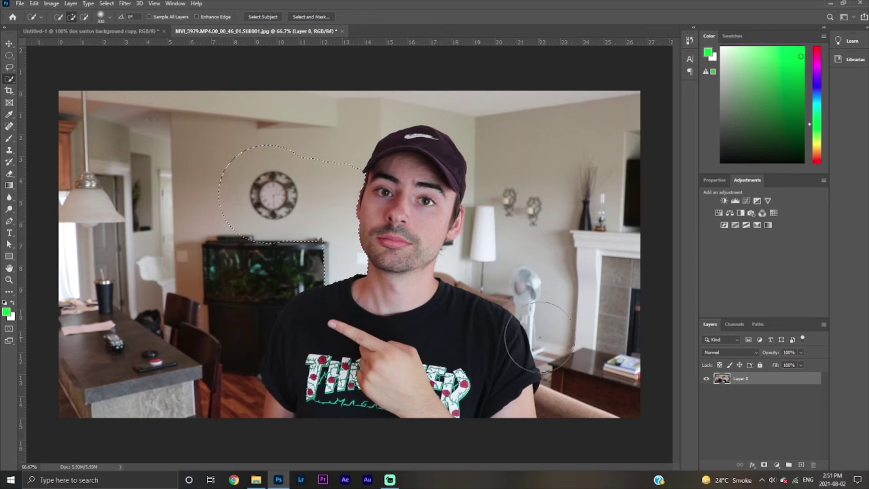
{"action": "key", "text": "Delete"}
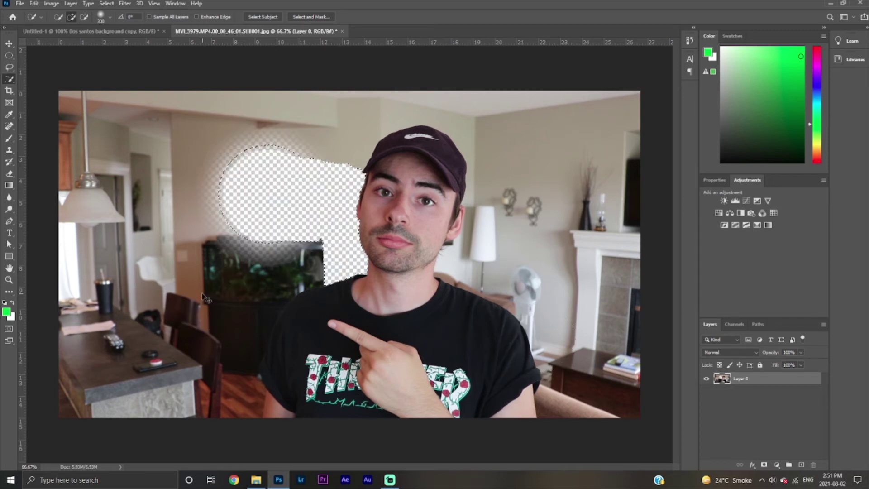
{"action": "key", "text": "ctrl+z"}
{"action": "key", "text": "ctrl+z"}
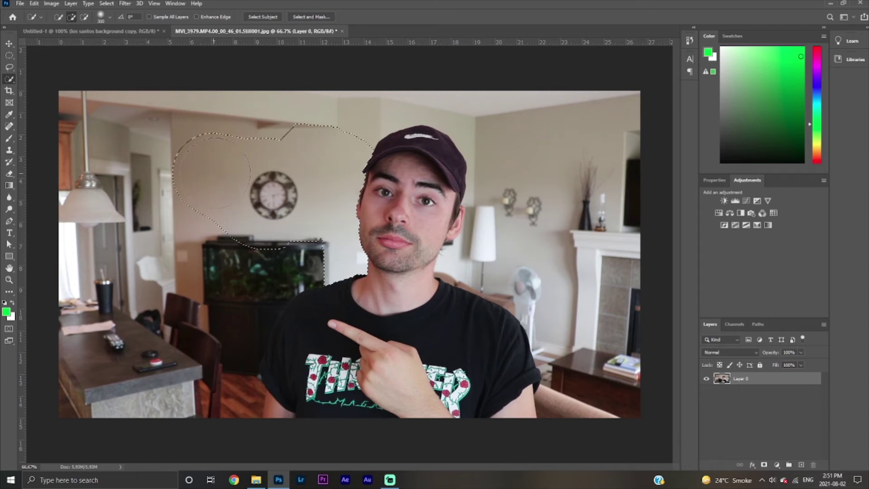
Extend the quick selection across the whole room on both sides of the man.
{"action": "mouse_move", "coordinate": [167, 115]}
{"action": "left_mouse_down"}
{"action": "mouse_move", "coordinate": [214, 129]}
{"action": "mouse_move", "coordinate": [99, 189]}
{"action": "mouse_move", "coordinate": [70, 294]}
{"action": "mouse_move", "coordinate": [81, 346]}
{"action": "mouse_move", "coordinate": [215, 224]}
{"action": "mouse_move", "coordinate": [232, 228]}
{"action": "mouse_move", "coordinate": [168, 342]}
{"action": "left_mouse_up"}
{"action": "mouse_move", "coordinate": [495, 93]}
{"action": "left_mouse_down"}
{"action": "mouse_move", "coordinate": [475, 87]}
{"action": "mouse_move", "coordinate": [629, 167]}
{"action": "mouse_move", "coordinate": [487, 237]}
{"action": "mouse_move", "coordinate": [589, 376]}
{"action": "mouse_move", "coordinate": [624, 317]}
{"action": "left_mouse_up"}
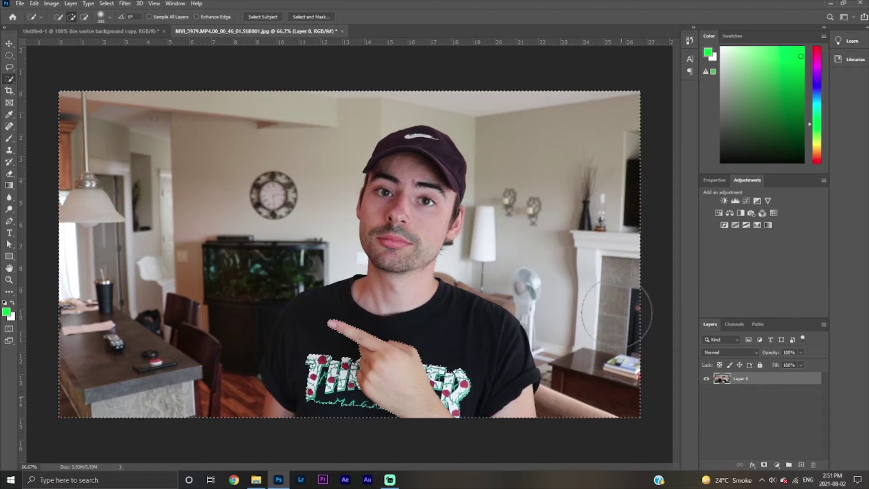
Subtract the man's hand, shirt, neck and arm from the selection, reducing the brush size for the finer areas.
{"action": "left_click", "coordinate": [85, 17]}
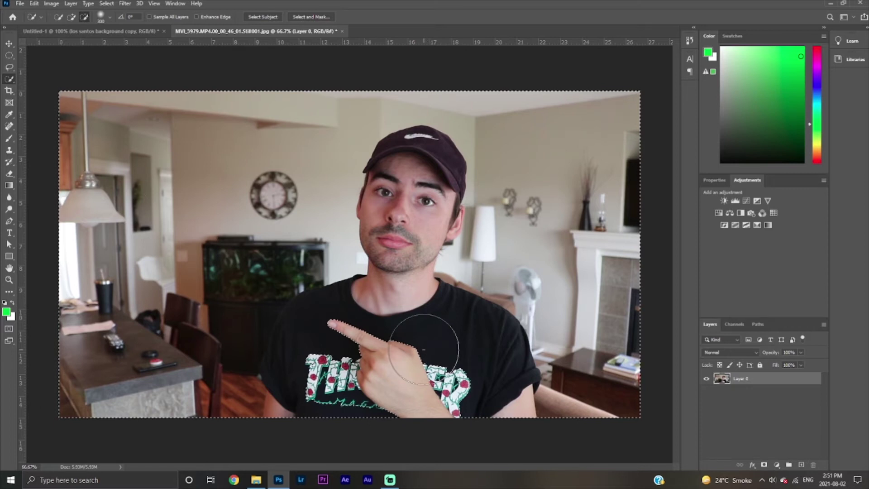
{"action": "mouse_move", "coordinate": [362, 404]}
{"action": "left_mouse_down"}
{"action": "mouse_move", "coordinate": [363, 371]}
{"action": "mouse_move", "coordinate": [423, 371]}
{"action": "mouse_move", "coordinate": [466, 383]}
{"action": "left_mouse_up"}
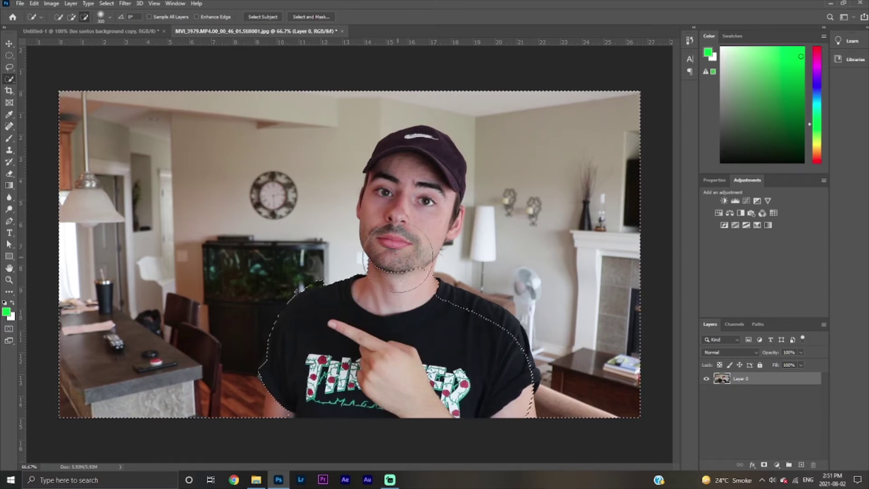
{"action": "key", "text": "["}
{"action": "key", "text": "["}
{"action": "key", "text": "["}
{"action": "key", "text": "["}
{"action": "key", "text": "["}
{"action": "key", "text": "["}
{"action": "key", "text": "["}
{"action": "mouse_move", "coordinate": [398, 257]}
{"action": "left_mouse_down"}
{"action": "mouse_move", "coordinate": [398, 201]}
{"action": "mouse_move", "coordinate": [420, 205]}
{"action": "mouse_move", "coordinate": [415, 155]}
{"action": "mouse_move", "coordinate": [387, 182]}
{"action": "mouse_move", "coordinate": [384, 168]}
{"action": "mouse_move", "coordinate": [392, 155]}
{"action": "mouse_move", "coordinate": [431, 147]}
{"action": "mouse_move", "coordinate": [447, 179]}
{"action": "mouse_move", "coordinate": [428, 243]}
{"action": "mouse_move", "coordinate": [453, 302]}
{"action": "left_mouse_up"}
{"action": "left_click_drag", "start_coordinate": [513, 407], "coordinate": [522, 410]}
Add the missed background along the shoulder and arm on the aquarium side to the selection with a smaller brush.
{"action": "left_click", "coordinate": [71, 17]}
{"action": "key", "text": "bracketleft"}
{"action": "key", "text": "bracketleft"}
{"action": "key", "text": "bracketleft"}
{"action": "key", "text": "bracketleft"}
{"action": "key", "text": "bracketleft"}
{"action": "key", "text": "bracketleft"}
{"action": "left_click_drag", "start_coordinate": [318, 280], "coordinate": [292, 293]}
{"action": "left_click_drag", "start_coordinate": [281, 390], "coordinate": [278, 404]}
Refine the selection edge around the man's ear and jaw with a smaller brush.
{"action": "left_click", "coordinate": [72, 17]}
{"action": "left_click", "coordinate": [449, 230]}
{"action": "left_click", "coordinate": [71, 17]}
{"action": "left_click_drag", "start_coordinate": [409, 246], "coordinate": [431, 247]}
{"action": "key", "text": "["}
{"action": "key", "text": "["}
{"action": "key", "text": "["}
Clean up the selection edge at the sleeve by the fireplace side and delete the selected room background.
{"action": "left_click", "coordinate": [85, 17]}
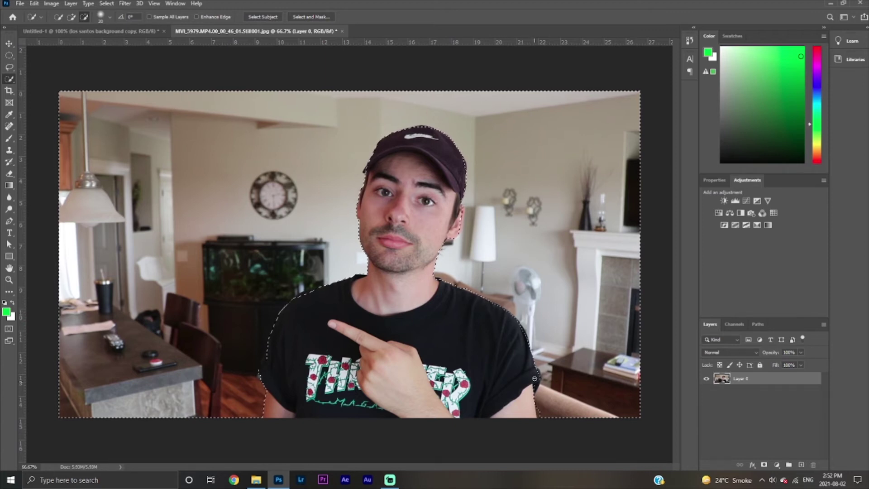
{"action": "left_click", "coordinate": [72, 16]}
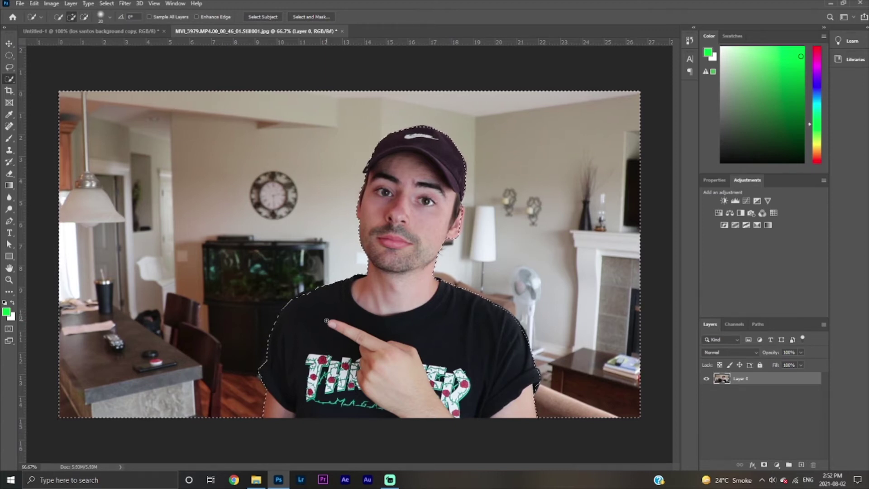
{"action": "key", "text": "Delete"}
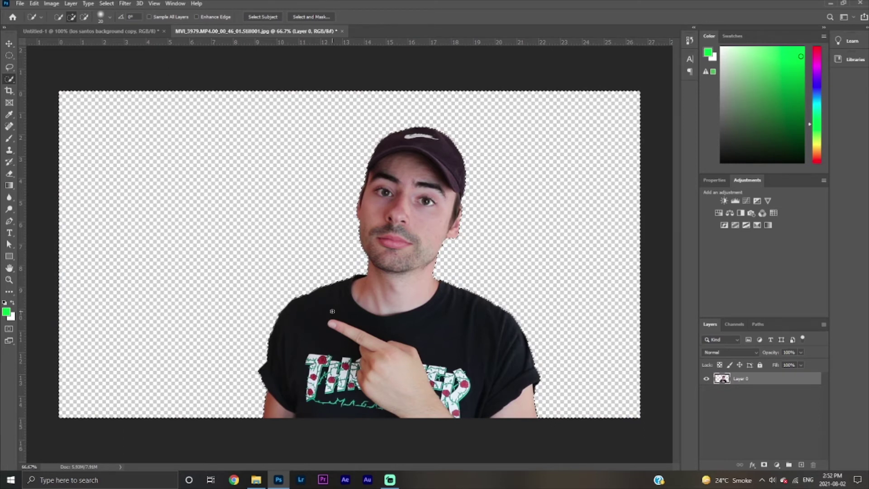
Save the cutout as a PNG copy in the Pictures folder with the large file size option, and return to the Untitled-1 document.
{"action": "left_click", "coordinate": [19, 3]}
{"action": "left_click", "coordinate": [33, 113]}
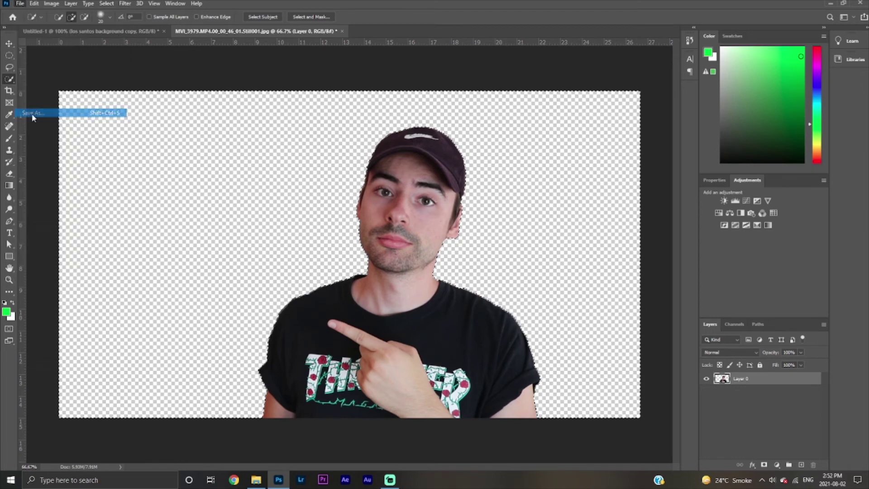
{"action": "left_click", "coordinate": [68, 208]}
{"action": "left_click", "coordinate": [86, 332]}
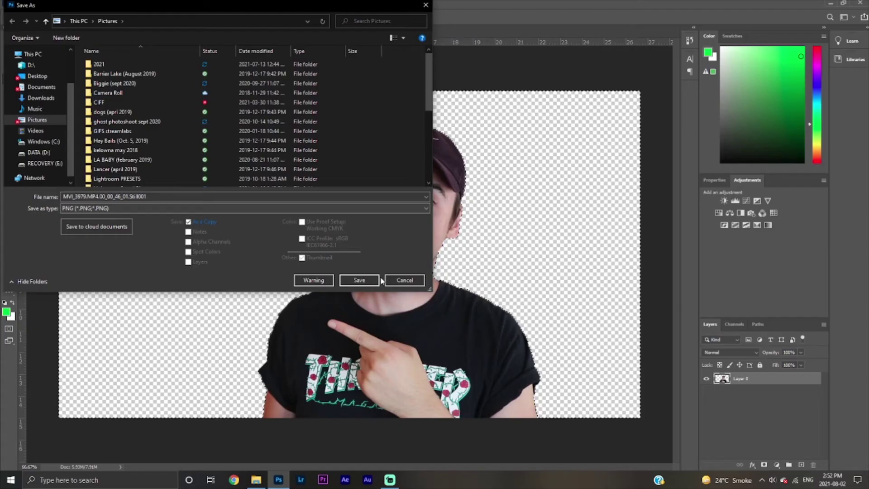
{"action": "left_click", "coordinate": [738, 325]}
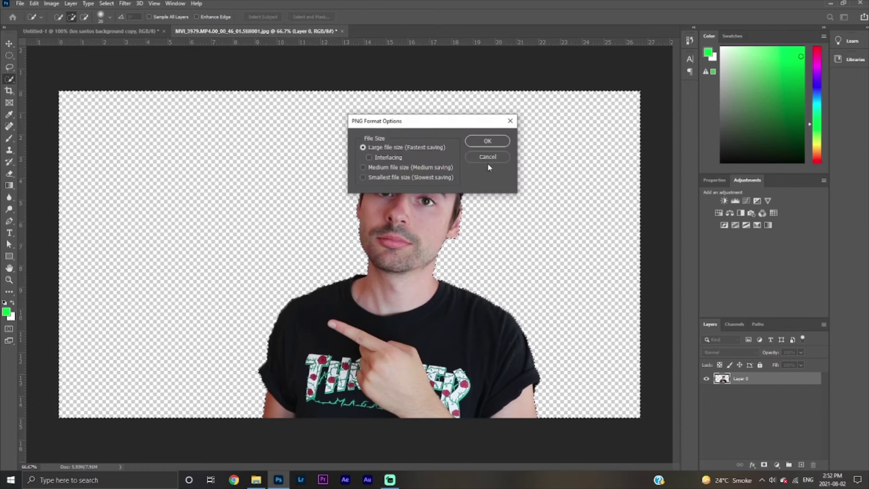
{"action": "left_click", "coordinate": [488, 141]}
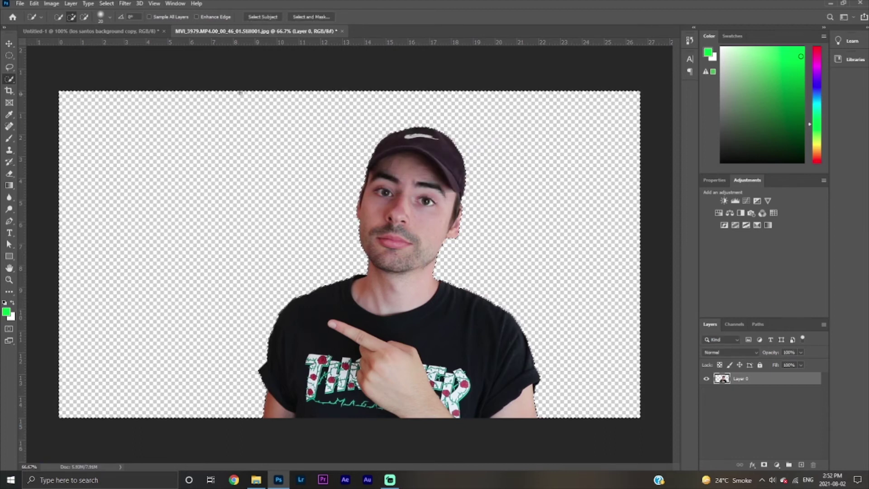
{"action": "left_click", "coordinate": [122, 32]}
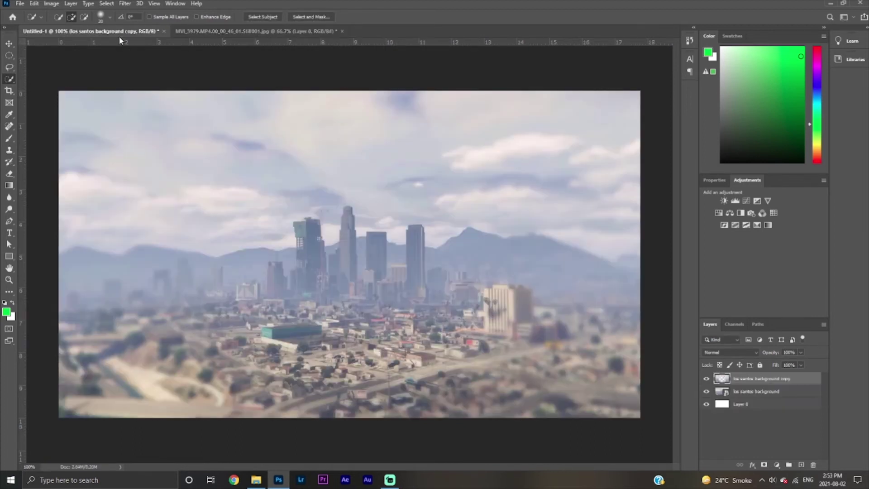
Place the saved cutout PNG of the man from File Explorer into the Untitled-1 canvas.
{"action": "left_click", "coordinate": [257, 480]}
{"action": "scroll", "coordinate": [382, 359], "scroll_direction": "down", "scroll_amount": 1}
{"action": "left_click_drag", "start_coordinate": [374, 403], "coordinate": [180, 297]}
Scale the placed cutout to about 75% and position the man on the right side of the canvas, his shirt reaching the bottom edge.
{"action": "left_click_drag", "start_coordinate": [384, 320], "coordinate": [461, 324]}
{"action": "left_click_drag", "start_coordinate": [137, 90], "coordinate": [77, 58]}
{"action": "left_click_drag", "start_coordinate": [448, 284], "coordinate": [480, 293]}
{"action": "left_click_drag", "start_coordinate": [110, 67], "coordinate": [130, 80]}
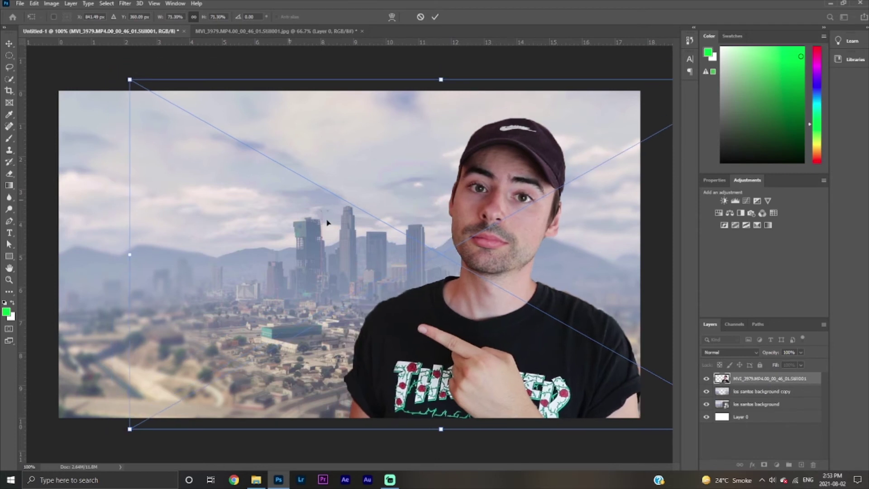
{"action": "left_click_drag", "start_coordinate": [475, 323], "coordinate": [471, 307]}
{"action": "left_click", "coordinate": [434, 18]}
{"action": "key", "text": "w"}
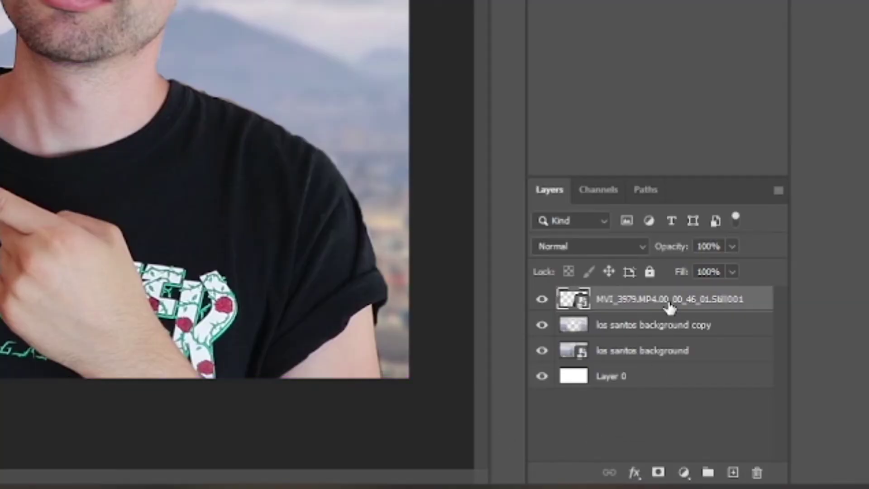
Add a drop shadow and a black outer glow to the man's layer, with the glow spread at 21%.
{"action": "left_click", "coordinate": [635, 474]}
{"action": "left_click", "coordinate": [680, 465]}
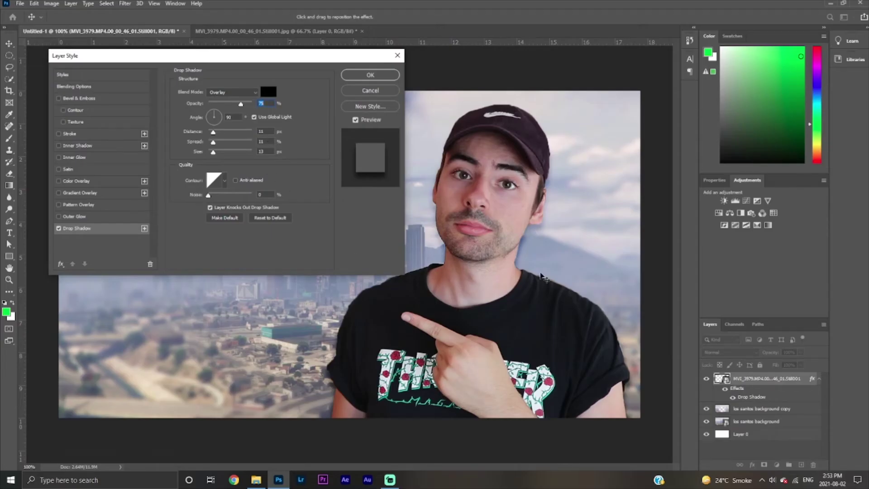
{"action": "left_click", "coordinate": [69, 218]}
{"action": "left_click_drag", "start_coordinate": [212, 61], "coordinate": [184, 57]}
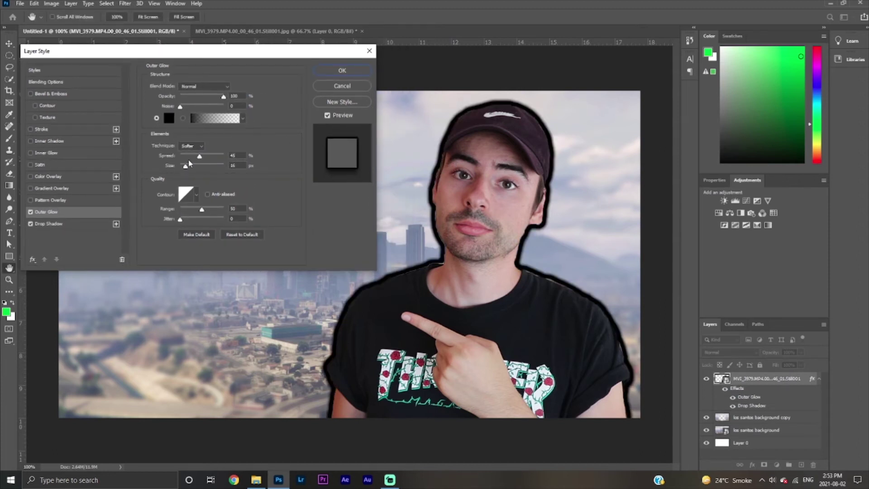
{"action": "left_click_drag", "start_coordinate": [199, 158], "coordinate": [190, 157]}
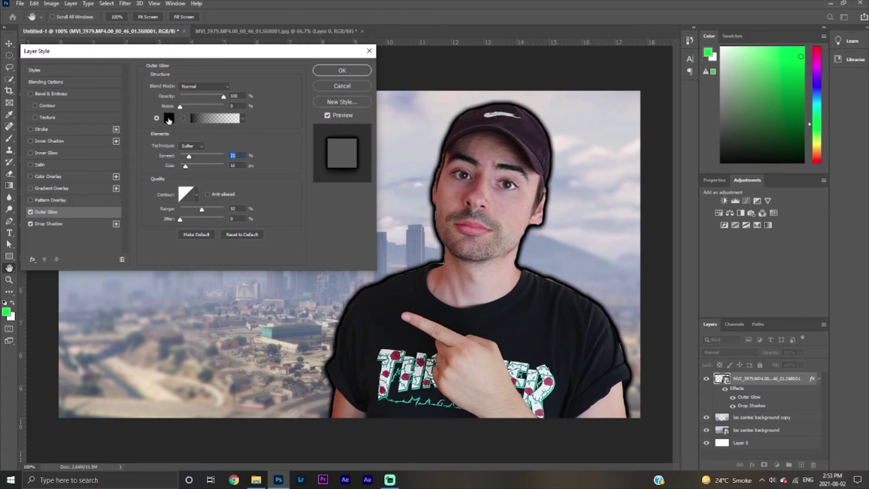
Try white as the man's outer glow color, and return it to black.
{"action": "left_click", "coordinate": [168, 119]}
{"action": "left_click", "coordinate": [325, 115]}
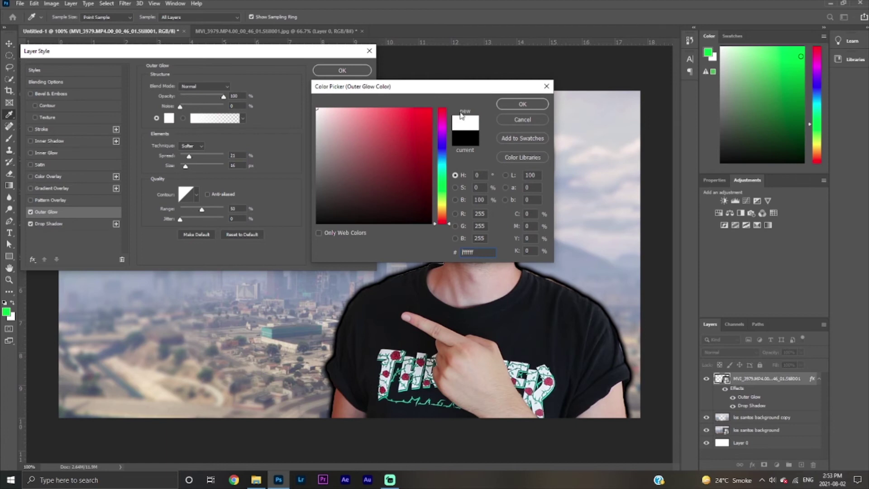
{"action": "left_click", "coordinate": [539, 105]}
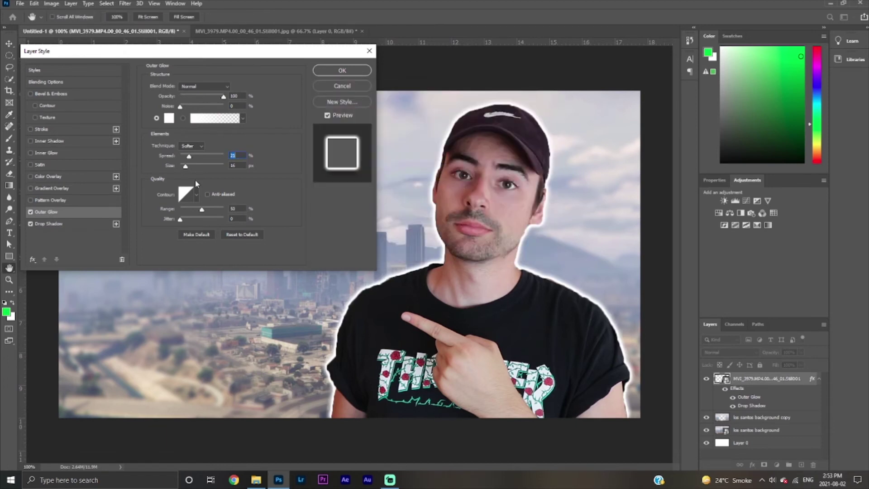
{"action": "left_click", "coordinate": [169, 118]}
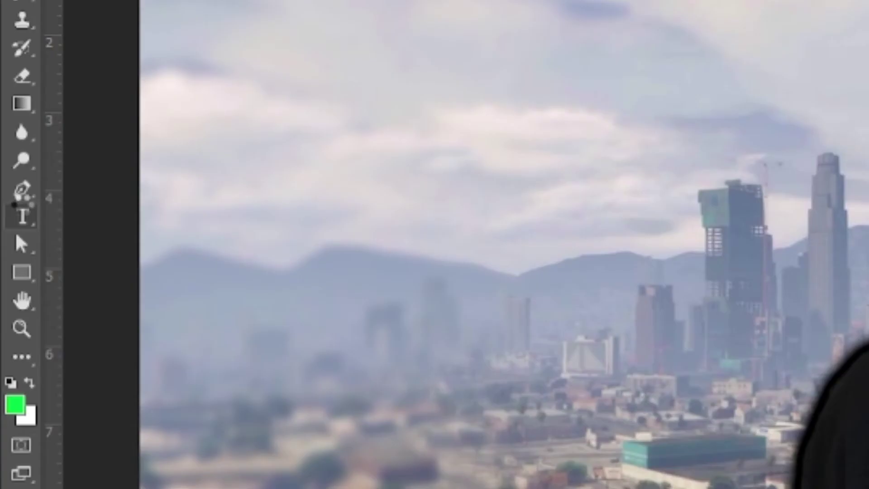
Add a horizontal text layer reading "5 MINUTES" in white Impact over the sky.
{"action": "right_click", "coordinate": [9, 233]}
{"action": "left_click", "coordinate": [327, 96]}
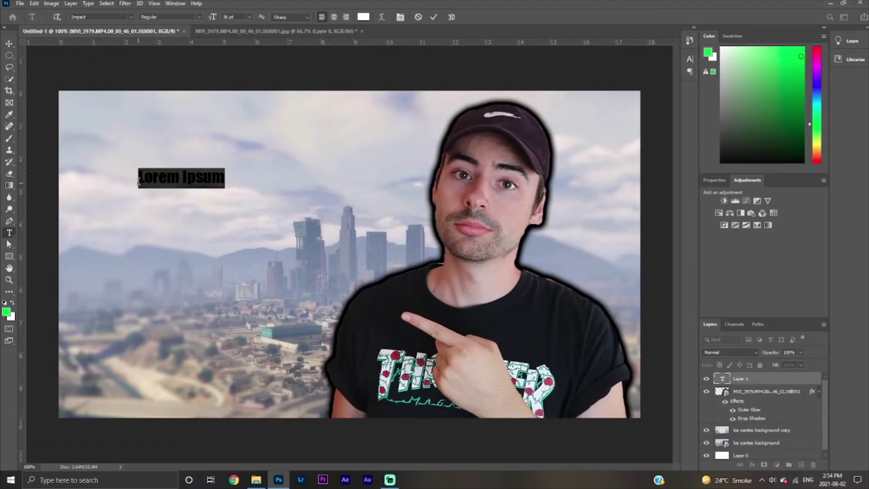
{"action": "type", "text": "5 MINUTES"}
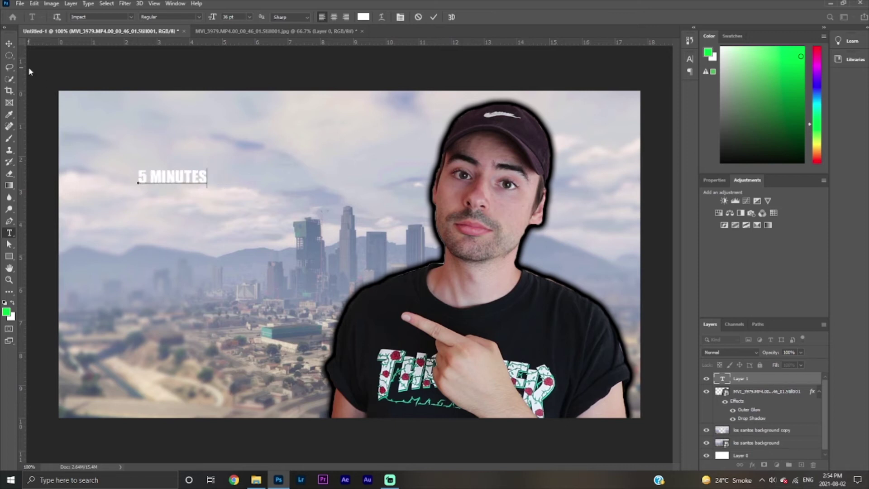
{"action": "left_click", "coordinate": [8, 43]}
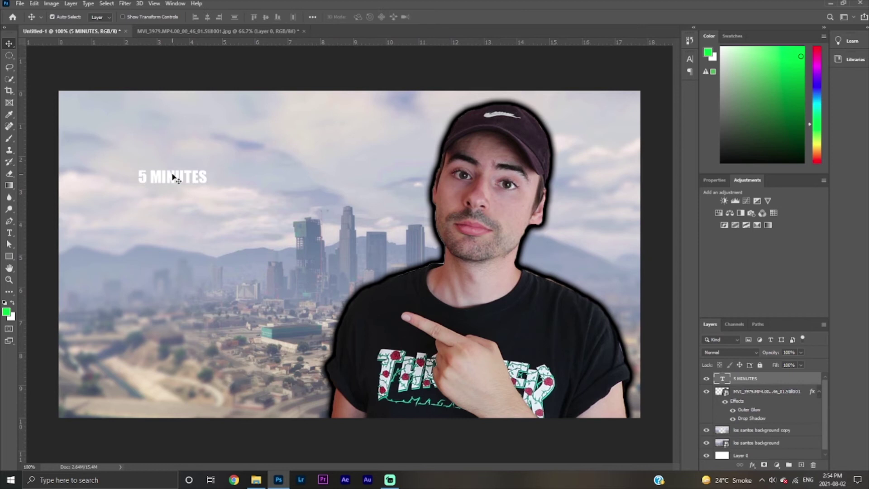
Enlarge the "5 MINUTES" text to fill the width beside the man and position it in the upper sky.
{"action": "left_click_drag", "start_coordinate": [172, 178], "coordinate": [365, 123]}
{"action": "key", "text": "ctrl+t"}
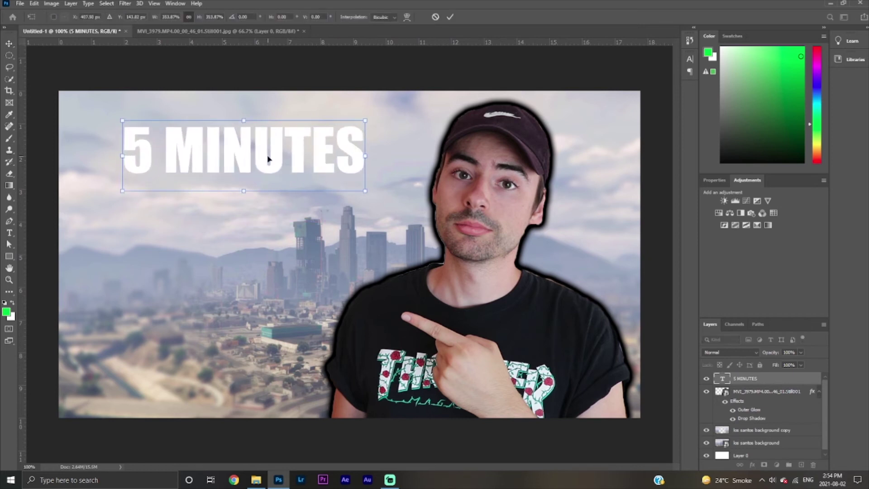
{"action": "left_click_drag", "start_coordinate": [362, 195], "coordinate": [389, 219]}
{"action": "left_click_drag", "start_coordinate": [306, 169], "coordinate": [298, 172]}
{"action": "key", "text": "Return"}
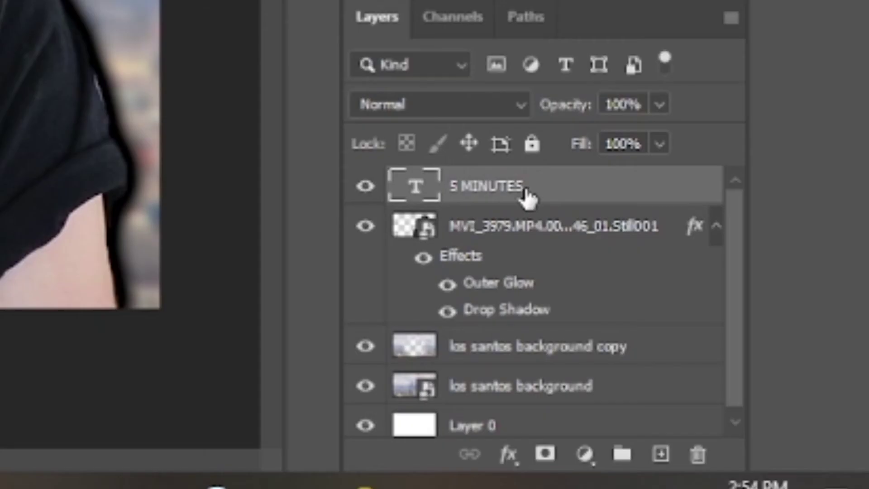
Add a drop shadow and a black outer glow to the "5 MINUTES" text, increasing the glow's size and spread.
{"action": "left_click", "coordinate": [511, 454]}
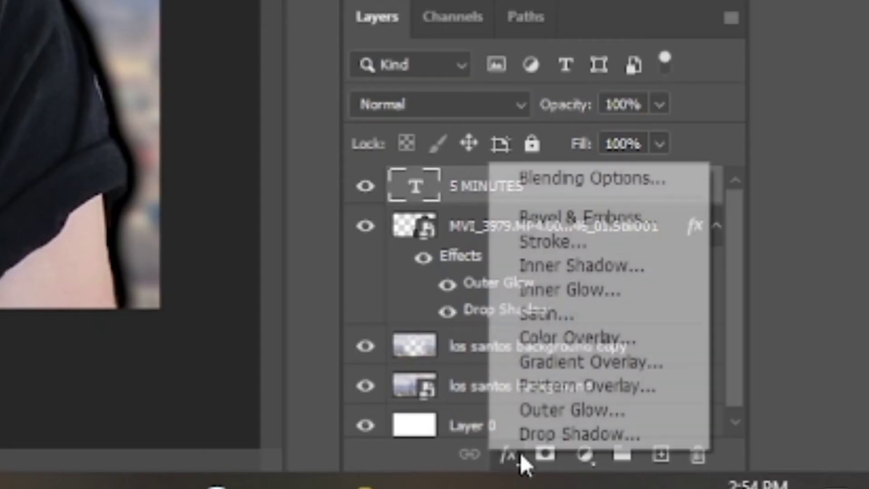
{"action": "left_click", "coordinate": [539, 437]}
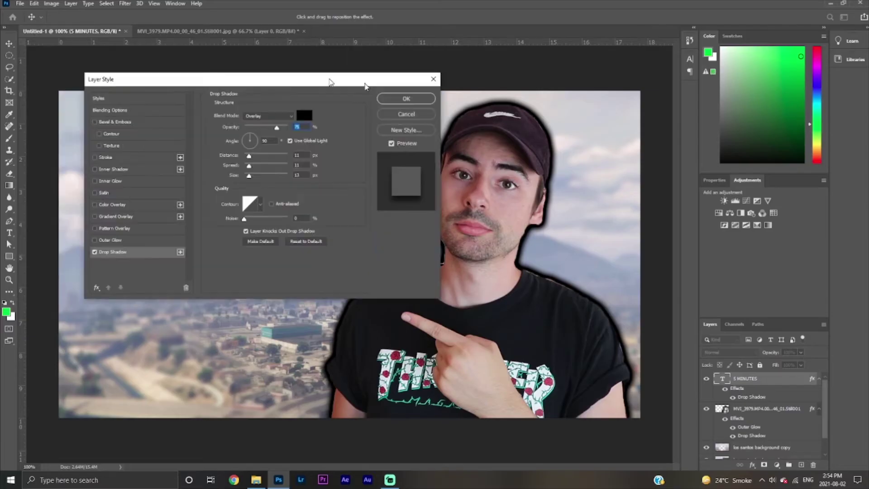
{"action": "left_click_drag", "start_coordinate": [303, 102], "coordinate": [672, 96]}
{"action": "left_click", "coordinate": [475, 237]}
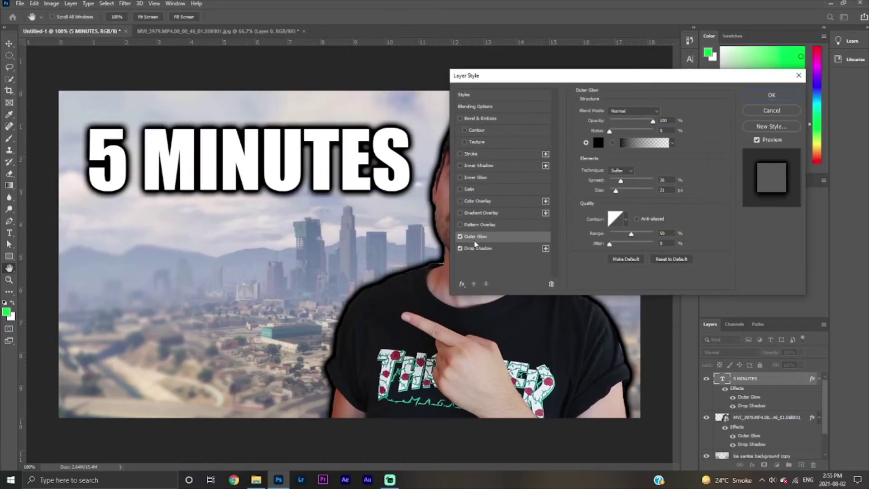
{"action": "left_click_drag", "start_coordinate": [617, 191], "coordinate": [623, 181]}
Duplicate the "5 MINUTES" text layer and place the copy directly beneath the original line.
{"action": "left_click_drag", "start_coordinate": [769, 380], "coordinate": [793, 438]}
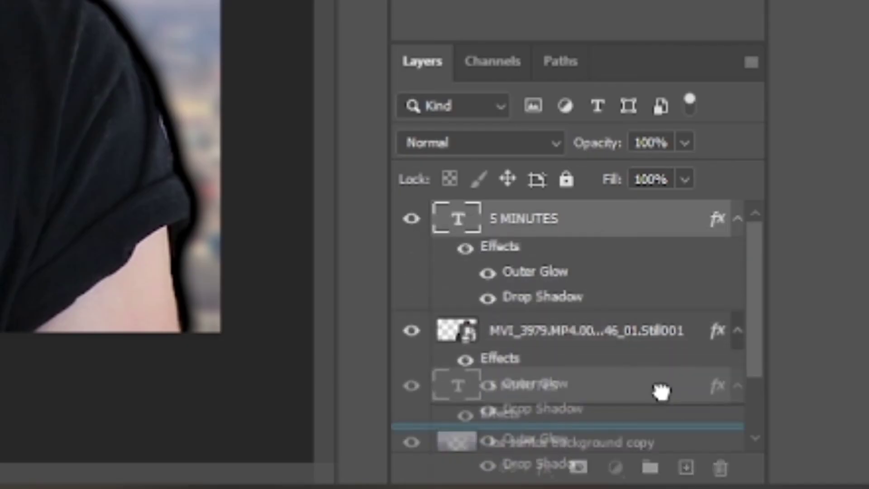
{"action": "left_click_drag", "start_coordinate": [661, 391], "coordinate": [687, 469]}
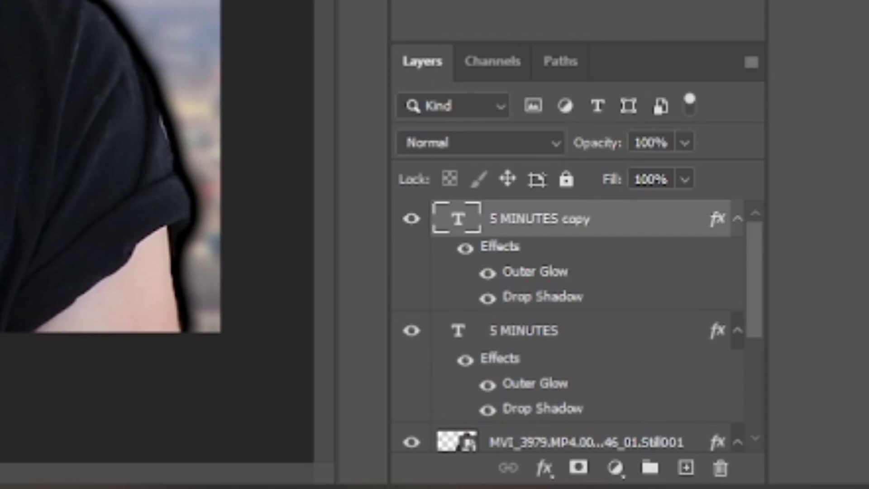
{"action": "left_click_drag", "start_coordinate": [243, 166], "coordinate": [243, 267]}
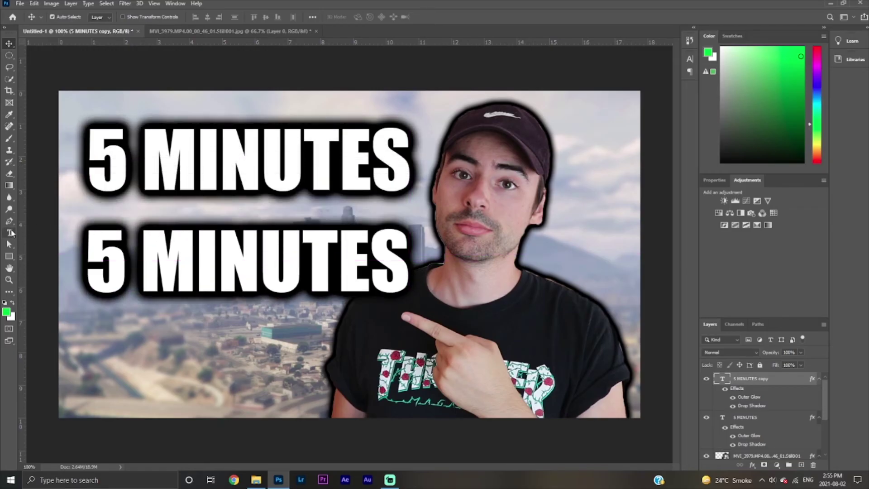
Replace the wording of the lower text copy with "OR LESS".
{"action": "left_click", "coordinate": [10, 233]}
{"action": "left_click_drag", "start_coordinate": [407, 258], "coordinate": [101, 251]}
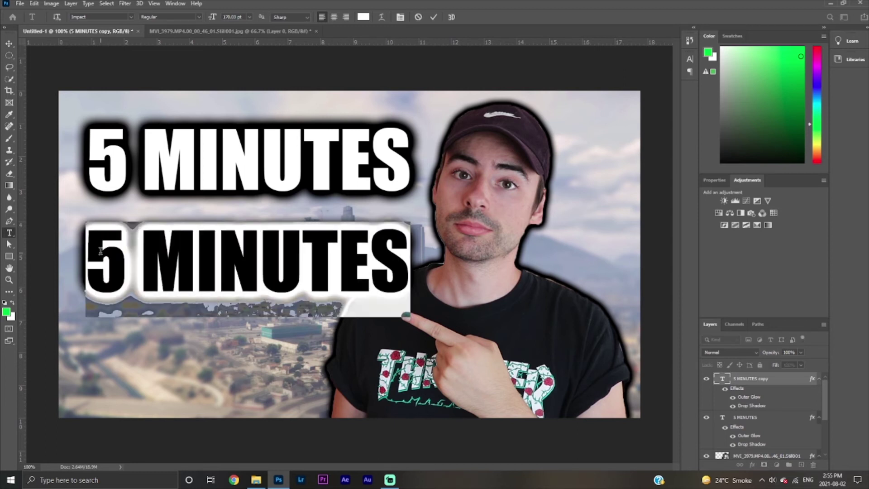
{"action": "type", "text": "or l"}
{"action": "key", "text": "BackSpace"}
{"action": "key", "text": "BackSpace"}
{"action": "key", "text": "BackSpace"}
{"action": "key", "text": "BackSpace"}
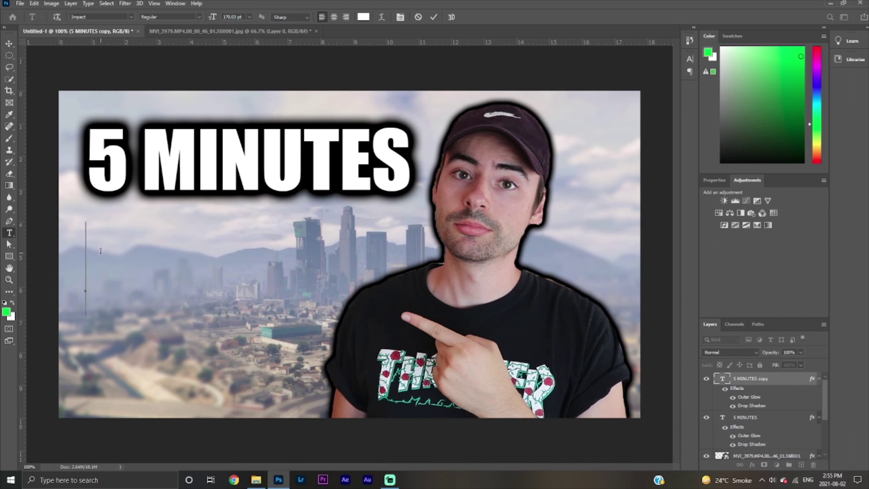
{"action": "type", "text": "or less"}
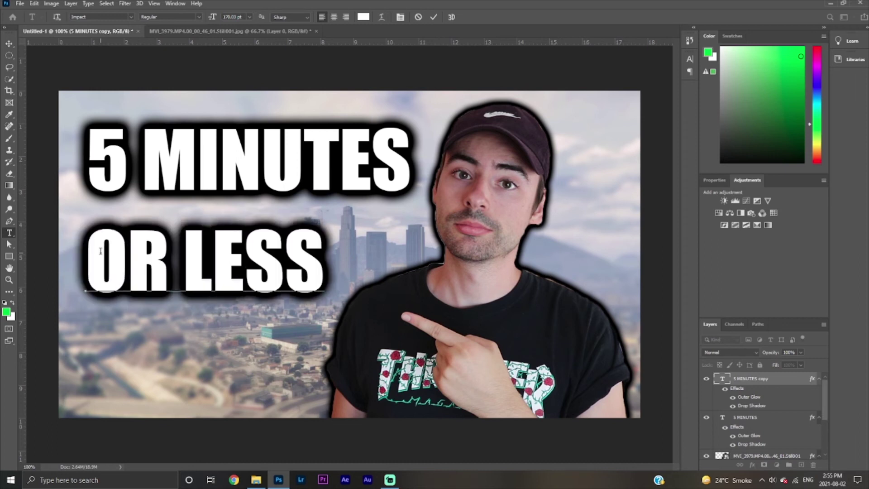
{"action": "left_click", "coordinate": [9, 44]}
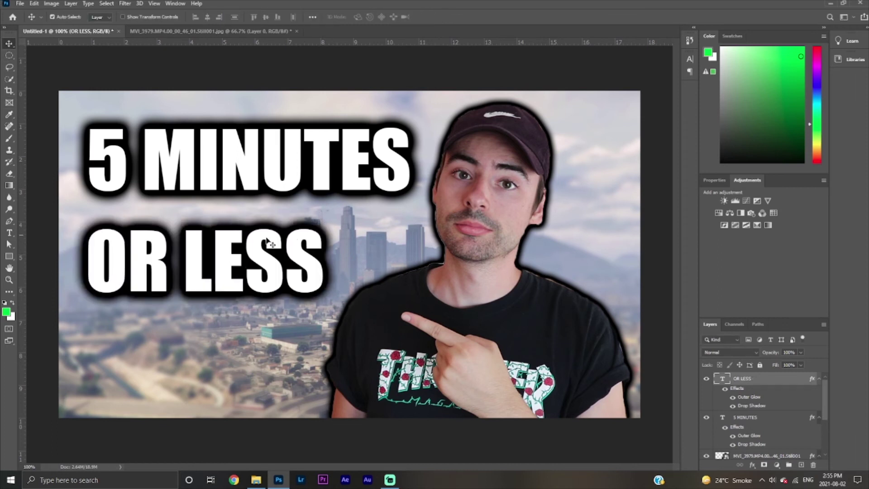
Scale the "OR LESS" text to about 141% and line it up beneath "5 MINUTES".
{"action": "left_click_drag", "start_coordinate": [268, 242], "coordinate": [276, 264]}
{"action": "key", "text": "ctrl+t"}
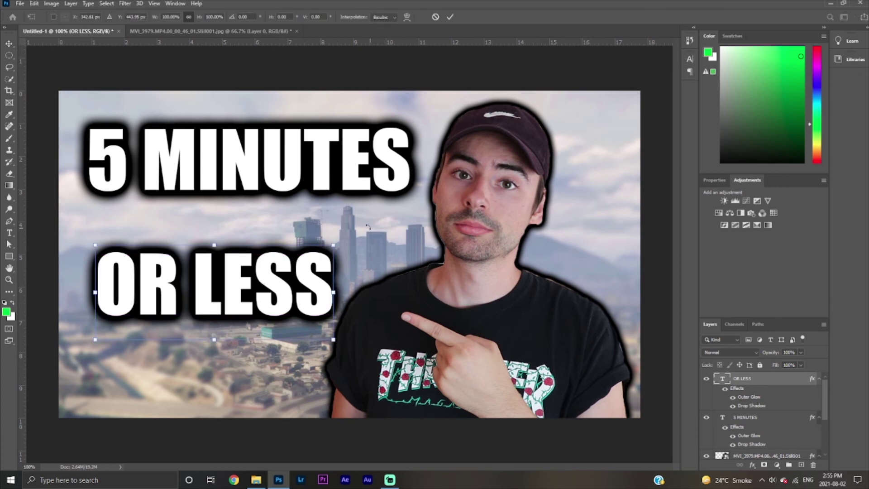
{"action": "left_click_drag", "start_coordinate": [334, 245], "coordinate": [430, 207]}
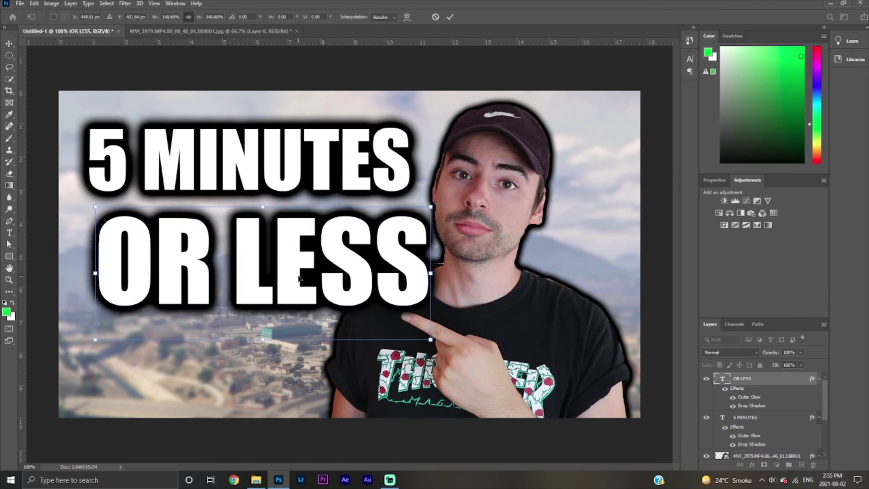
{"action": "left_click_drag", "start_coordinate": [292, 271], "coordinate": [273, 267]}
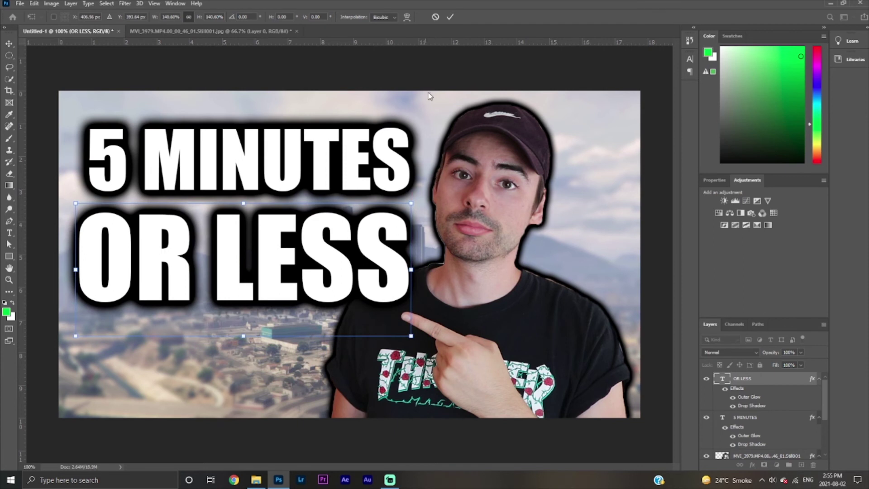
{"action": "left_click", "coordinate": [450, 17]}
Shift the man closer to the canvas's right edge and readjust the positions of both text lines beside him.
{"action": "left_click_drag", "start_coordinate": [504, 191], "coordinate": [528, 191]}
{"action": "left_click_drag", "start_coordinate": [275, 163], "coordinate": [286, 132]}
{"action": "left_click_drag", "start_coordinate": [288, 241], "coordinate": [297, 248]}
Recolor the "OR LESS" text to yellow (#e9e10a) and nudge it slightly left.
{"action": "left_click_drag", "start_coordinate": [174, 228], "coordinate": [68, 223]}
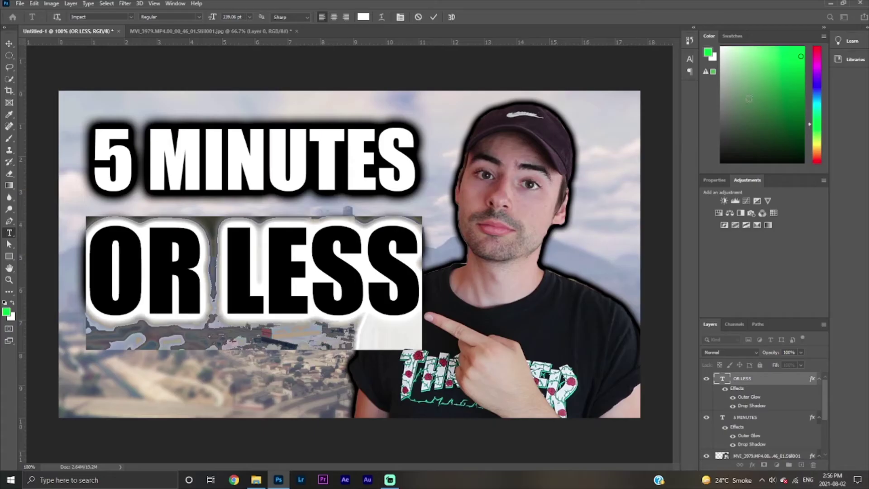
{"action": "left_click", "coordinate": [707, 53]}
{"action": "left_click_drag", "start_coordinate": [438, 186], "coordinate": [436, 205]}
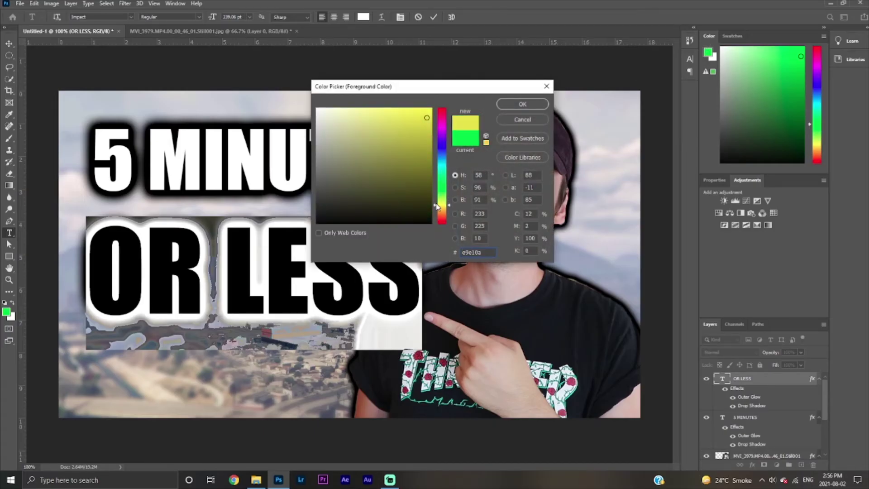
{"action": "left_click", "coordinate": [522, 104]}
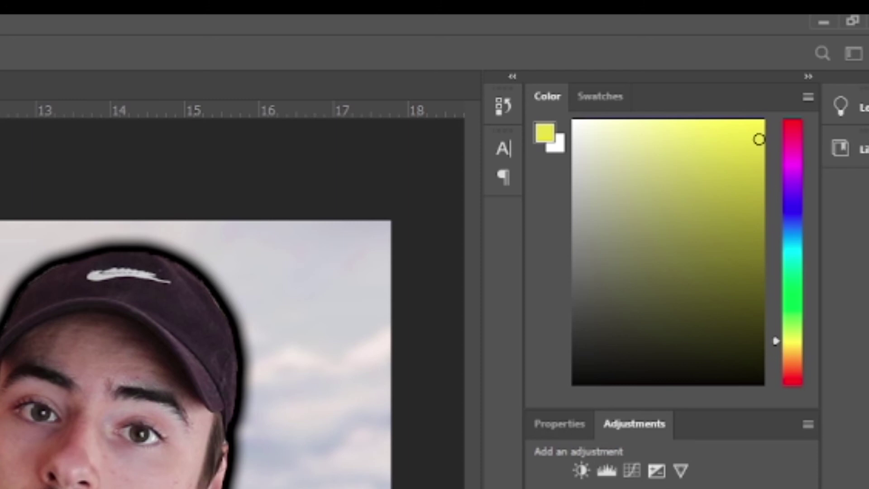
{"action": "left_click", "coordinate": [11, 44]}
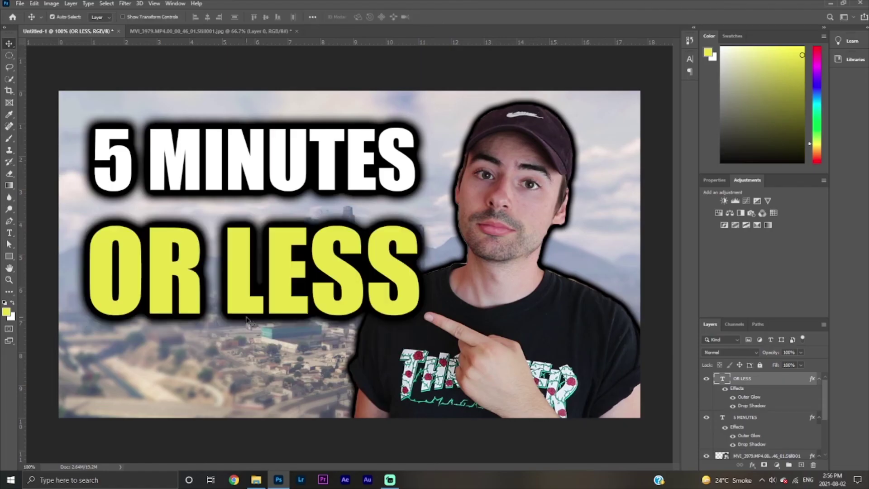
{"action": "left_click_drag", "start_coordinate": [286, 265], "coordinate": [283, 264]}
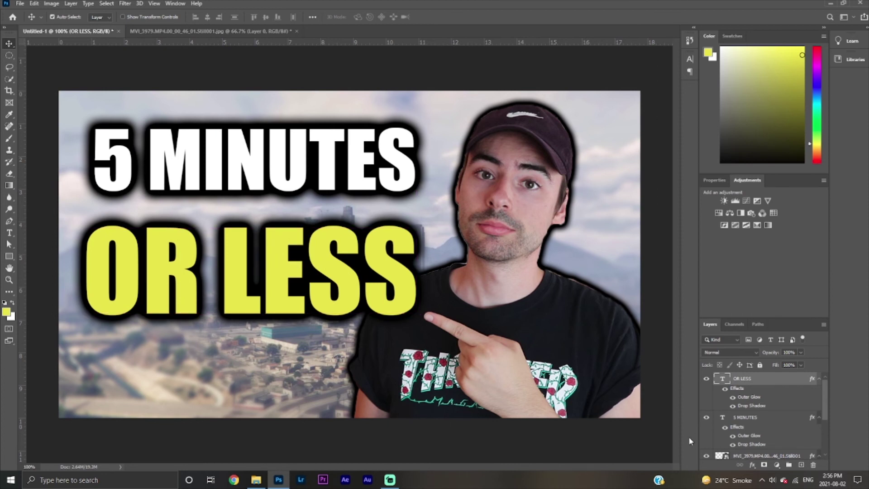
Save the thumbnail as a JPEG named "how to make a thumbnail" in the Pictures > Thumbnails > FINISHED folder.
{"action": "left_click", "coordinate": [20, 3]}
{"action": "left_click", "coordinate": [43, 112]}
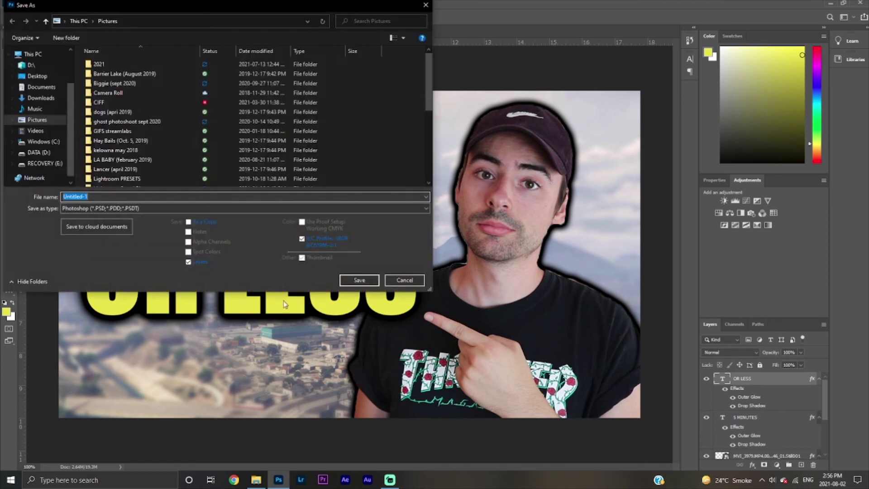
{"action": "scroll", "coordinate": [134, 175], "scroll_direction": "down", "scroll_amount": 5}
{"action": "double_click", "coordinate": [116, 180]}
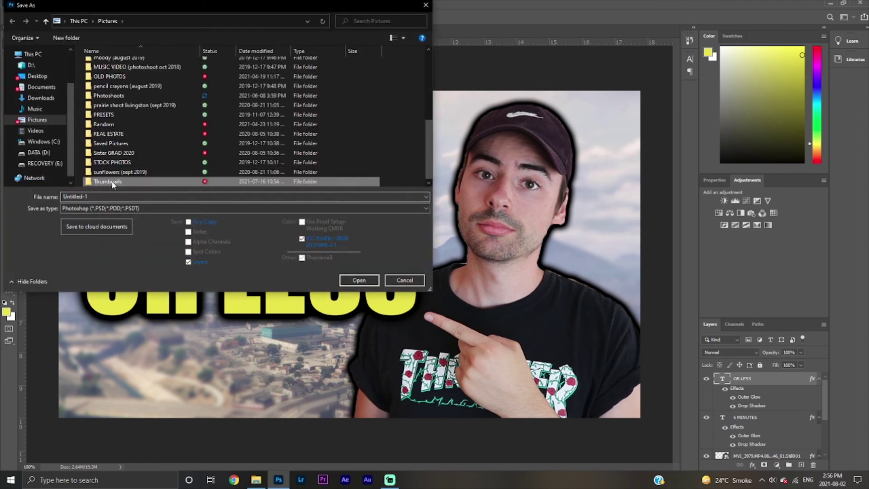
{"action": "double_click", "coordinate": [109, 67]}
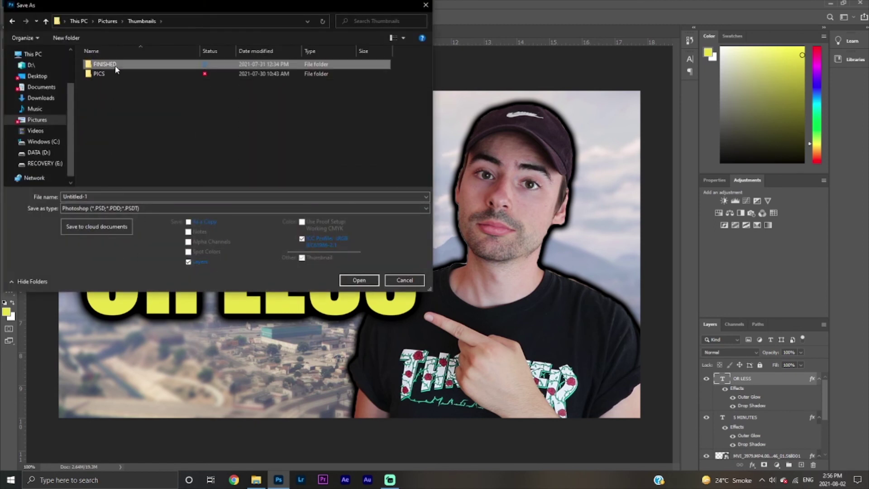
{"action": "left_click", "coordinate": [101, 208]}
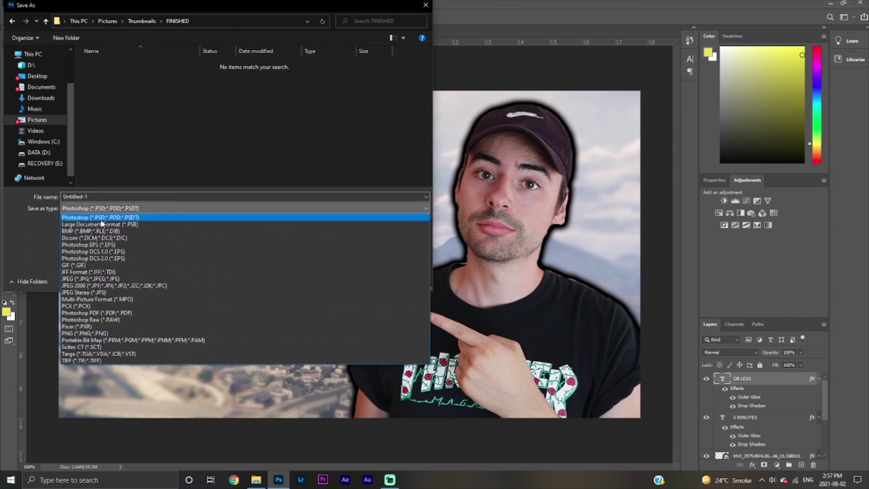
{"action": "left_click", "coordinate": [92, 279]}
{"action": "left_click", "coordinate": [96, 197]}
{"action": "type", "text": "how to make a thumba"}
{"action": "type", "text": "il"}
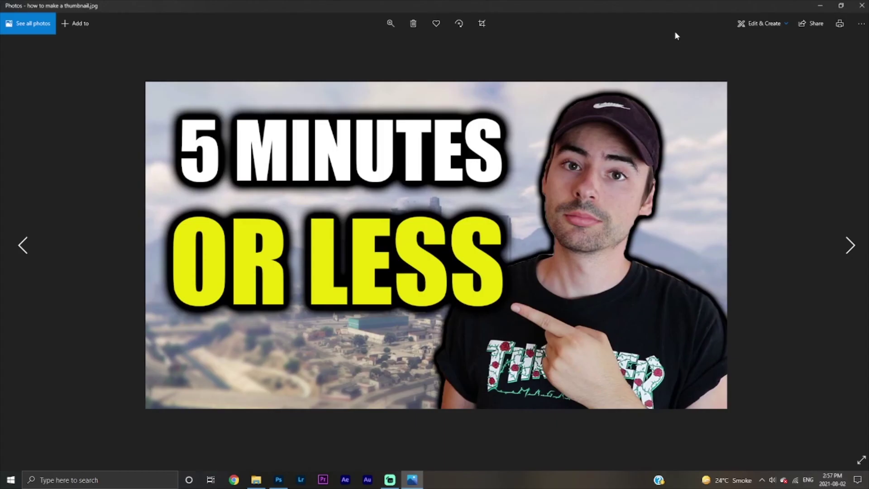